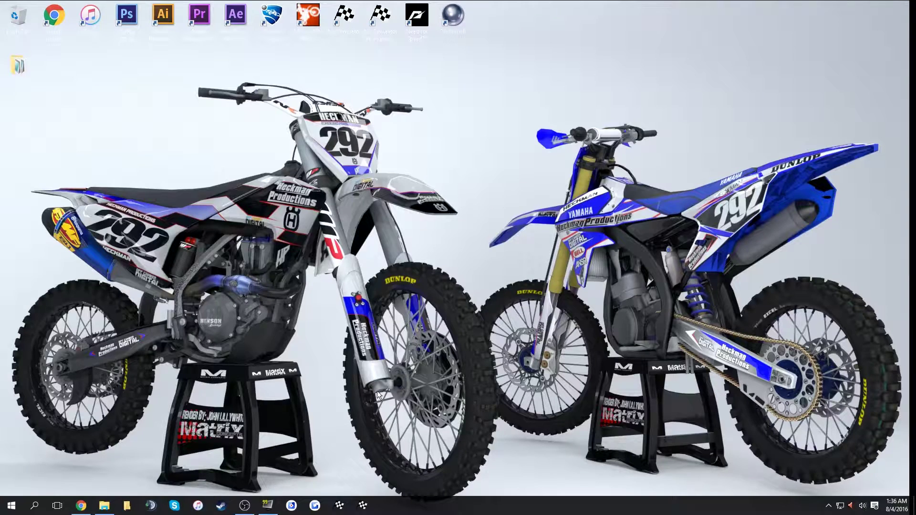
# - Inspect the MX Simulator shortcut's launch target, including its --hidden-hud flag, and close the properties
pyautogui.rightClick(385, 22)
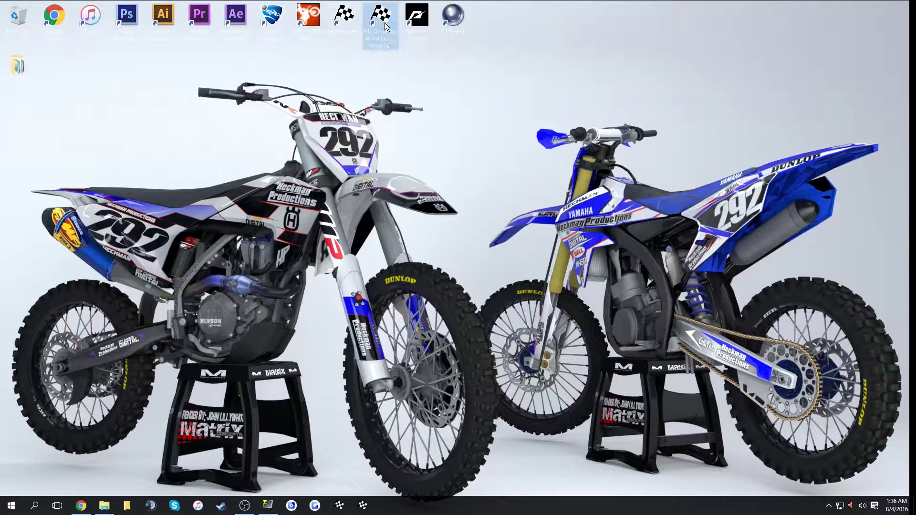
pyautogui.click(423, 260)
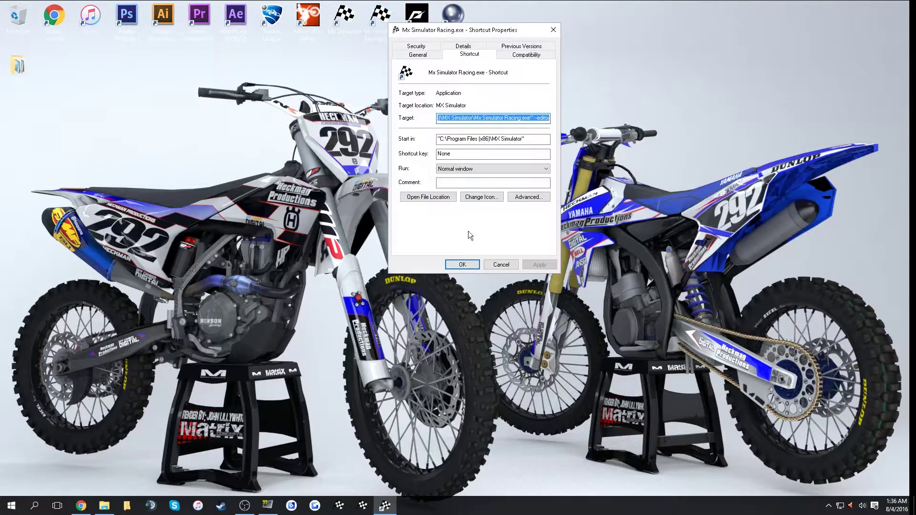
pyautogui.click(554, 29)
pyautogui.rightClick(370, 509)
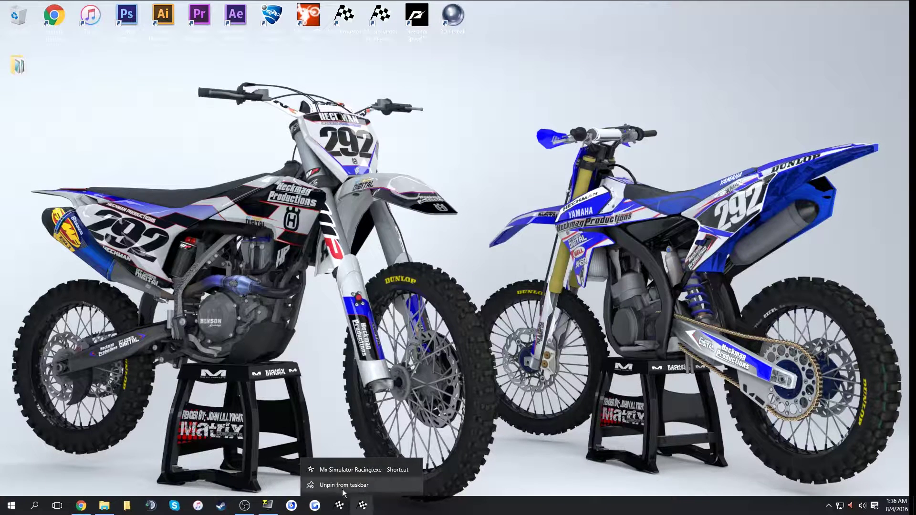
pyautogui.rightClick(361, 468)
pyautogui.click(361, 466)
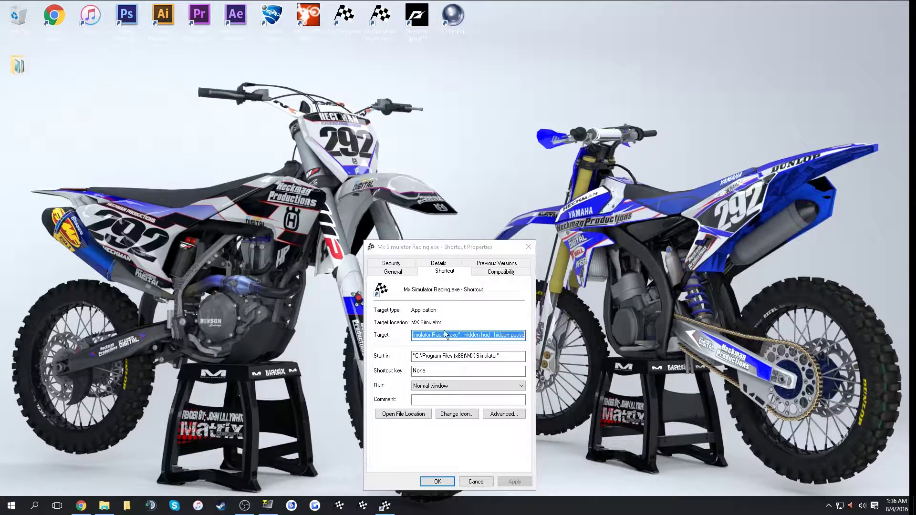
pyautogui.moveTo(443, 246); pyautogui.dragTo(431, 189)
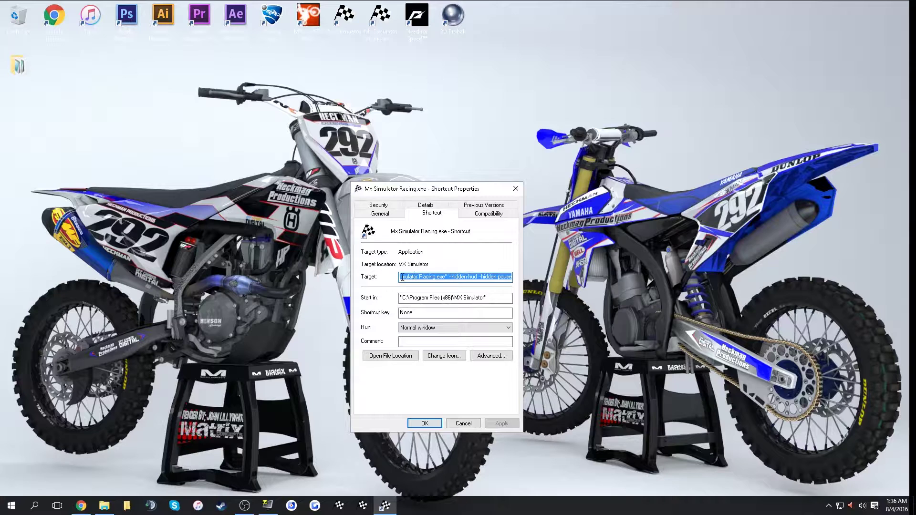
pyautogui.click(452, 279)
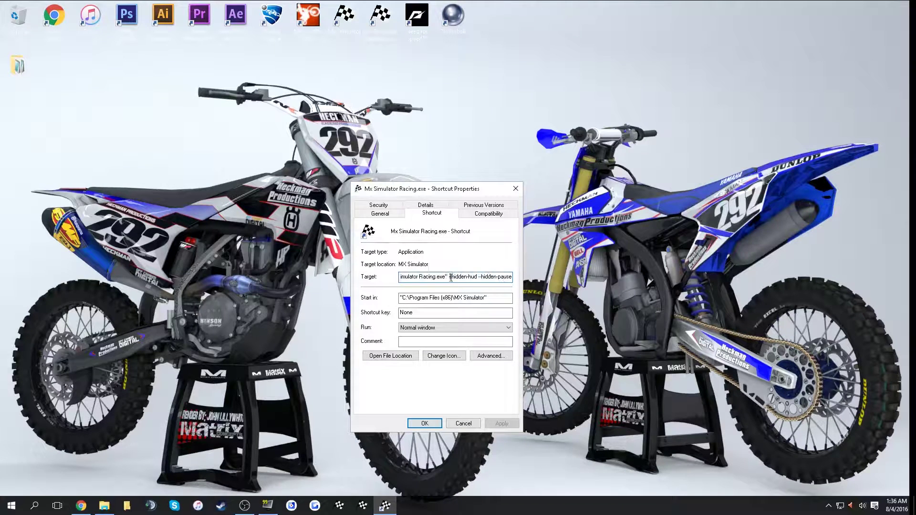
pyautogui.moveTo(449, 278); pyautogui.dragTo(513, 277)
pyautogui.click(482, 277)
pyautogui.click(426, 424)
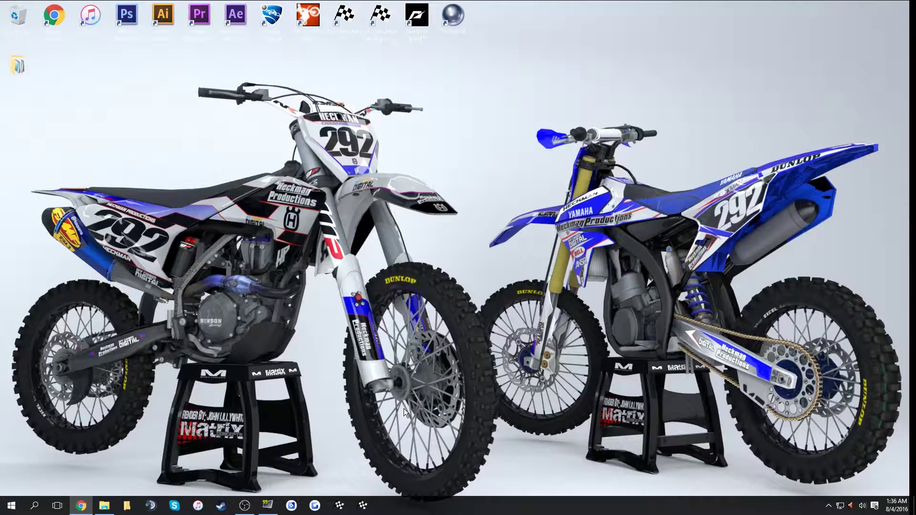
# - Launch MX Simulator and review the Graphics/Sound and Advanced Graphics settings
pyautogui.click(365, 507)
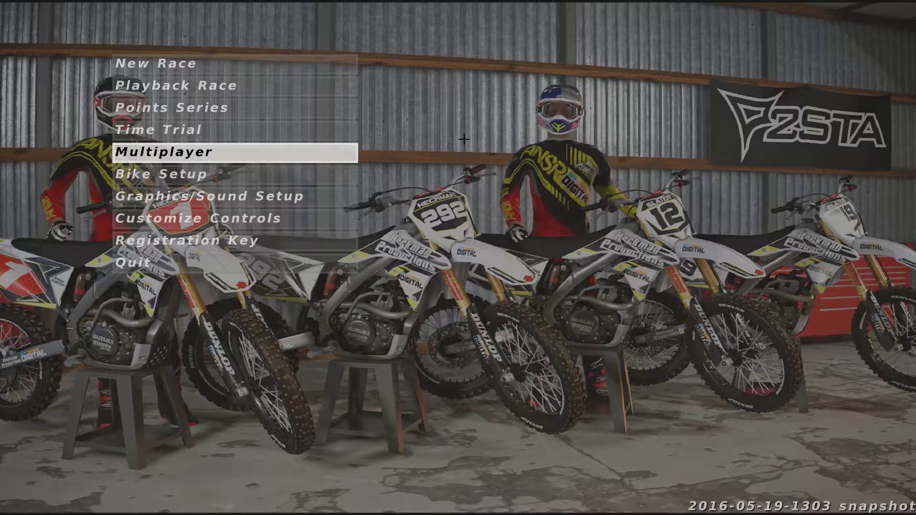
pyautogui.click(244, 200)
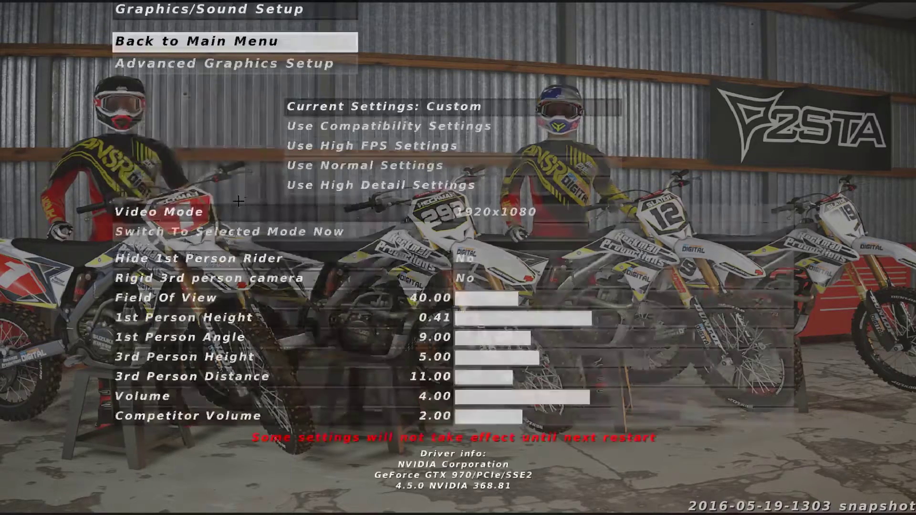
pyautogui.click(296, 68)
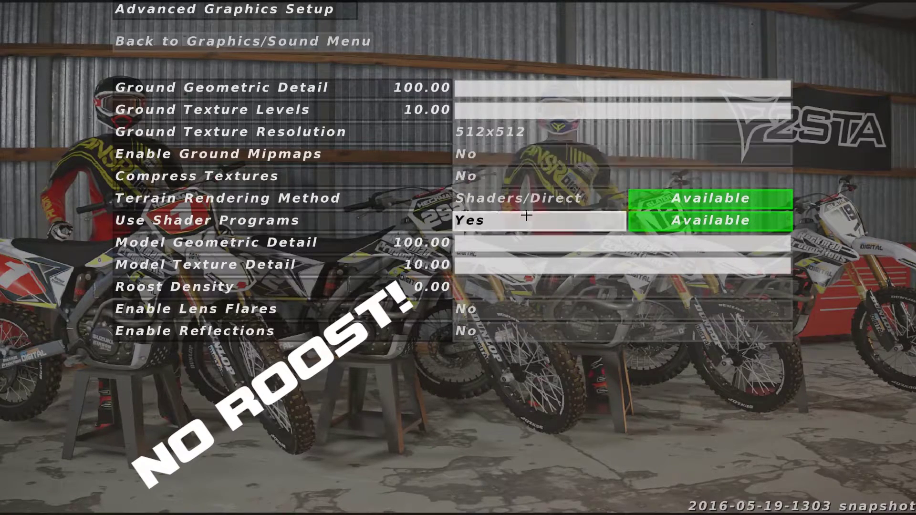
pyautogui.click(241, 41)
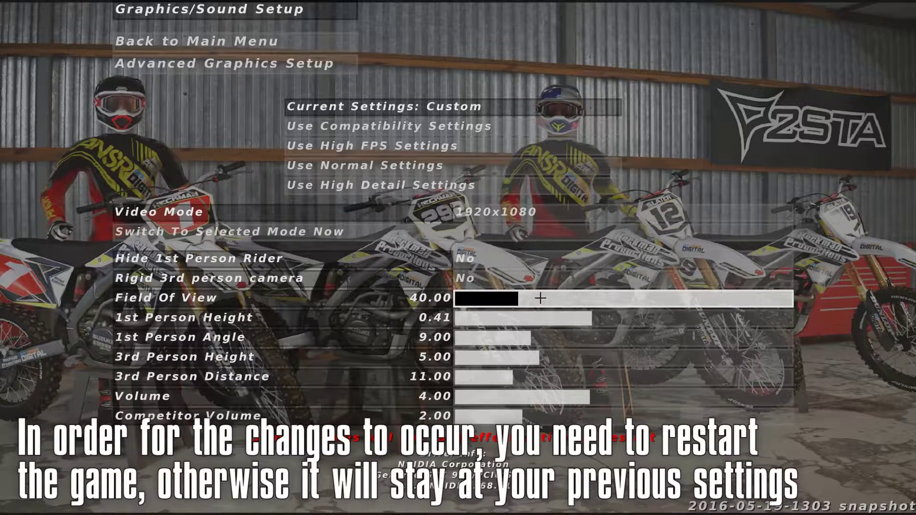
# - Return to the main menu, page through the replay list and play back a recorded race
pyautogui.click(224, 42)
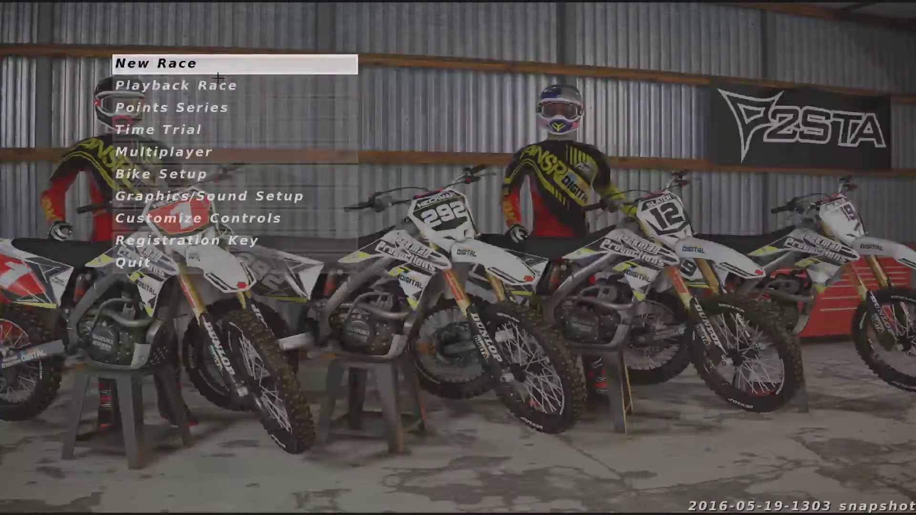
pyautogui.click(219, 82)
pyautogui.click(257, 494)
pyautogui.click(257, 494)
pyautogui.click(257, 494)
pyautogui.click(258, 495)
pyautogui.click(257, 495)
pyautogui.click(191, 337)
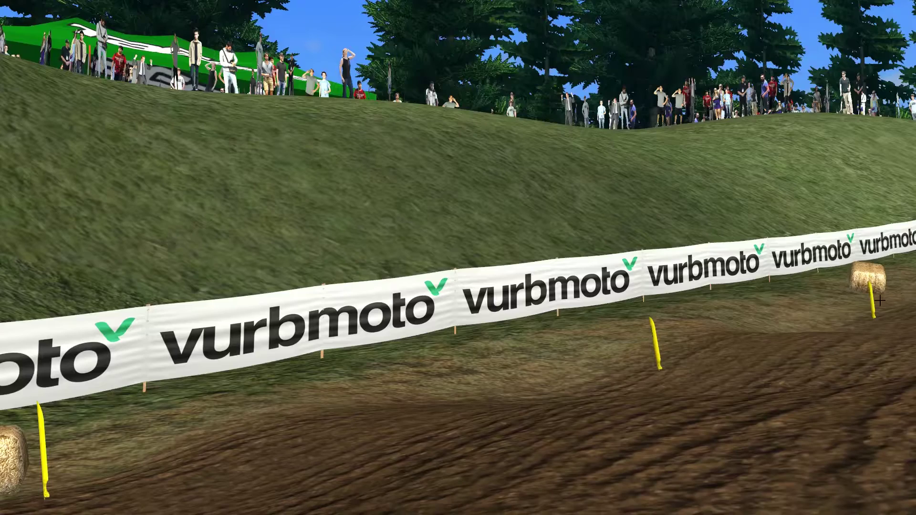
# - Toggle the game's log console, then switch to the MX Simulator screenshots folder
pyautogui.press('`')
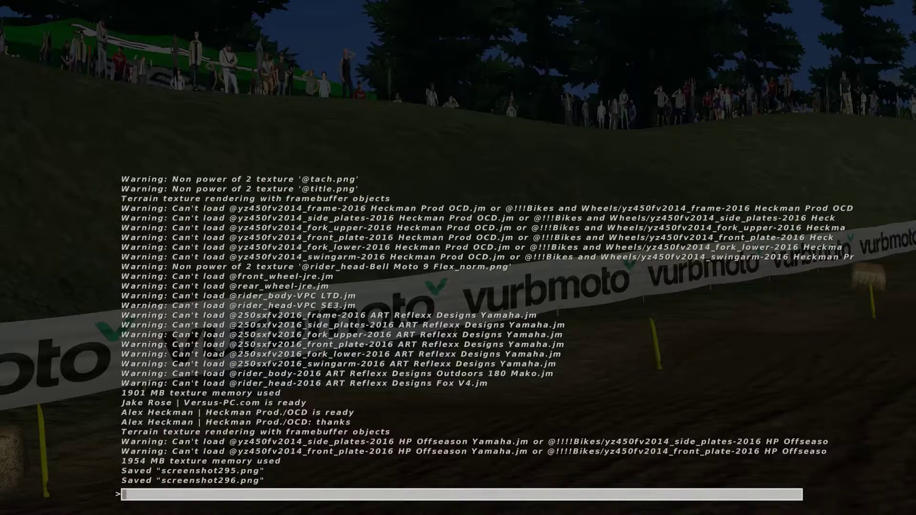
pyautogui.press('`')
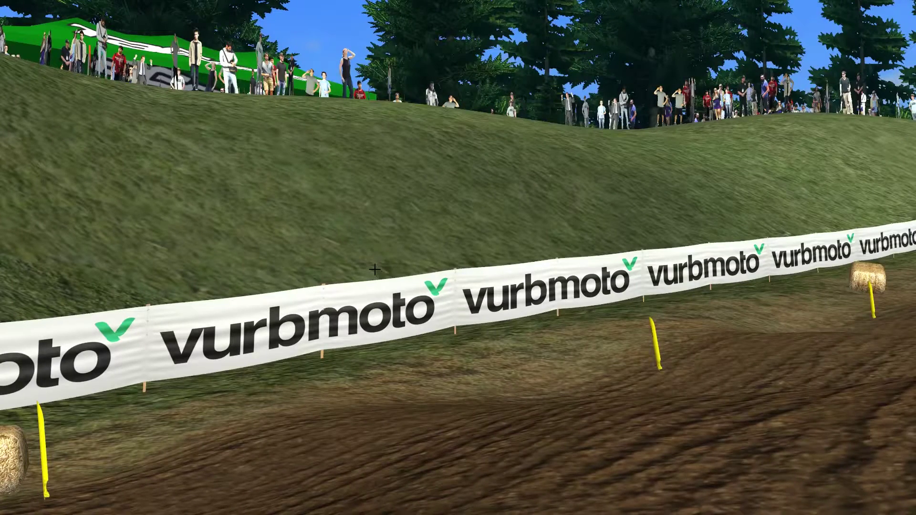
pyautogui.hotkey('alt', 'Tab')
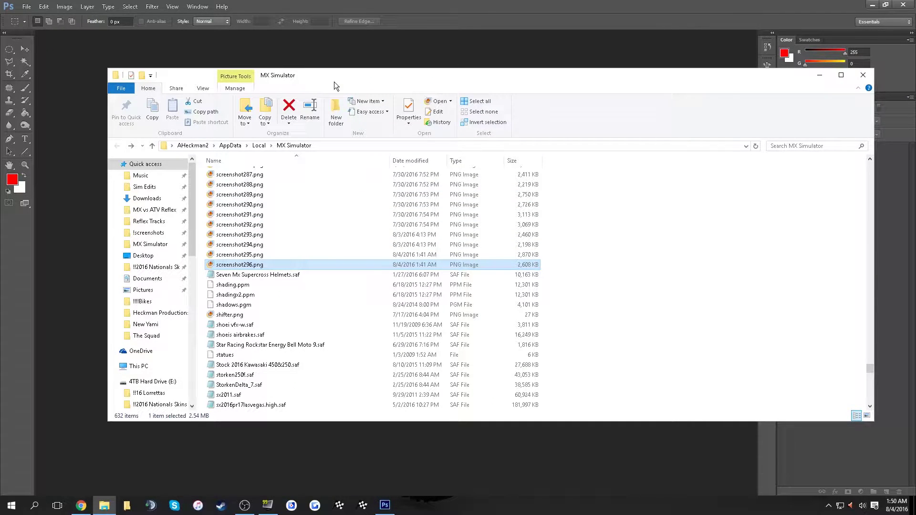
# - Drag screenshot296.png from the MX Simulator folder into Photoshop to open it
pyautogui.moveTo(333, 81); pyautogui.dragTo(348, 90)
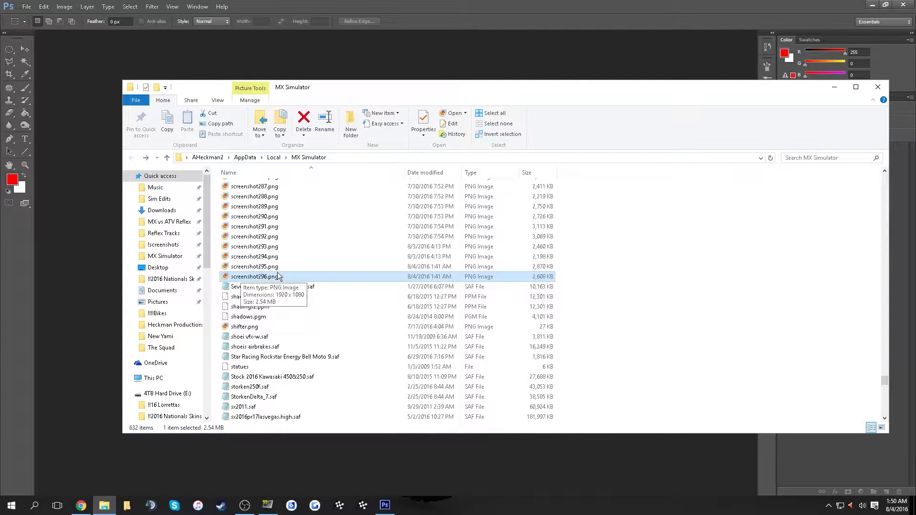
pyautogui.moveTo(301, 278); pyautogui.dragTo(101, 251)
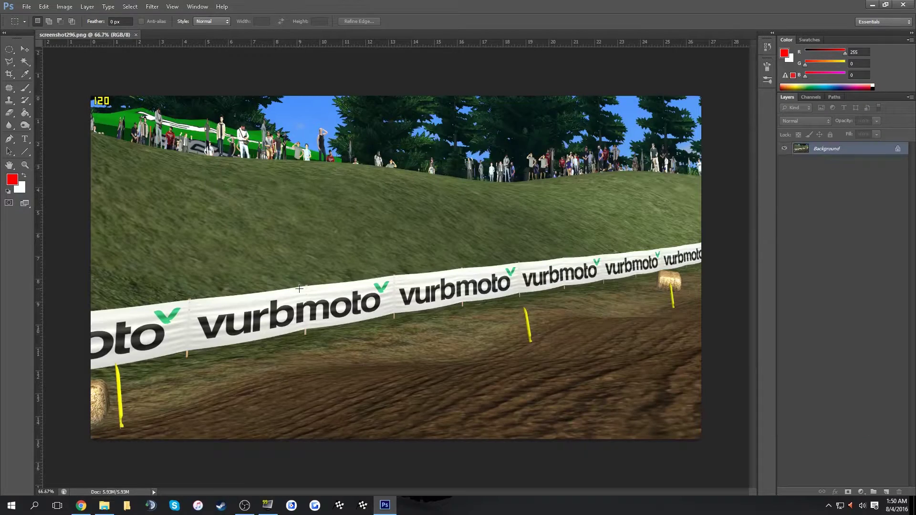
# - Place screenshot295.png onto the track image and fit the canvas on screen
pyautogui.click(104, 506)
pyautogui.moveTo(260, 266); pyautogui.dragTo(118, 264)
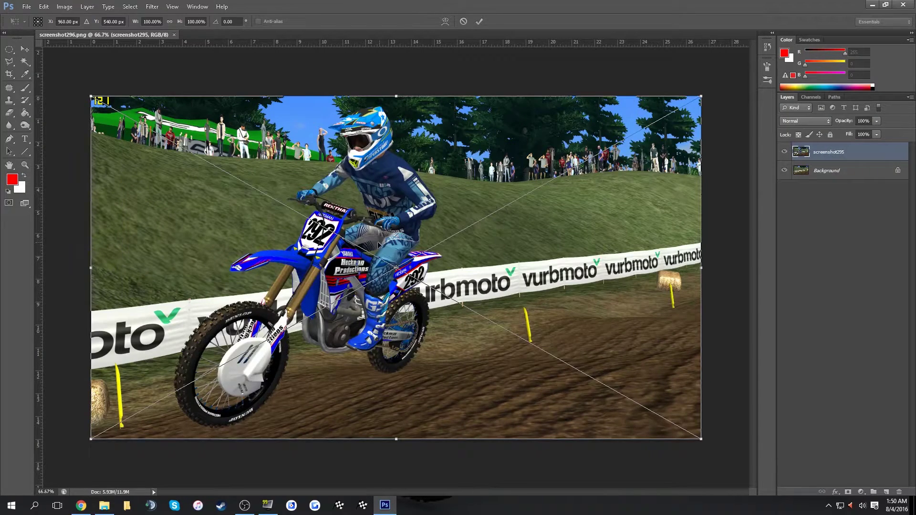
pyautogui.press('Return')
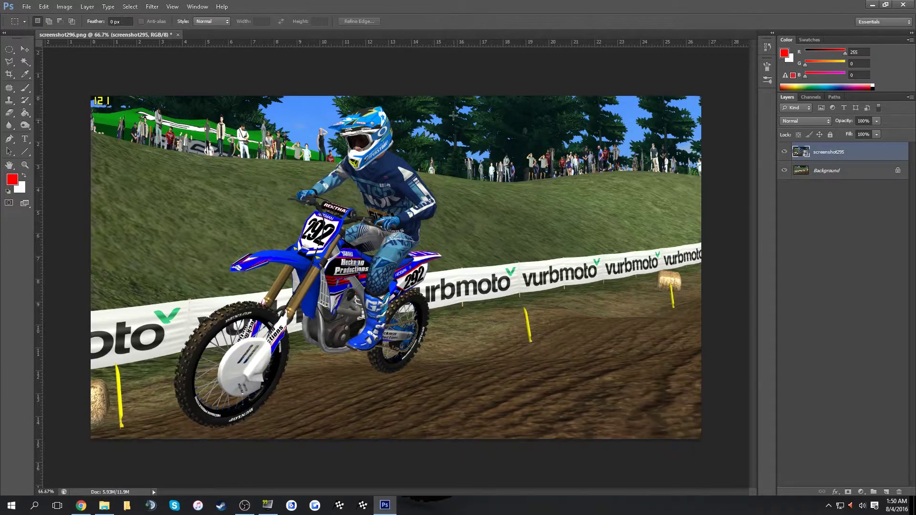
pyautogui.hotkey('ctrl', '0')
# - Rasterize screenshot295, turn the background into smart object Layer 2 and rasterize it, then select screenshot295
pyautogui.rightClick(832, 155)
pyautogui.click(850, 256)
pyautogui.rightClick(843, 170)
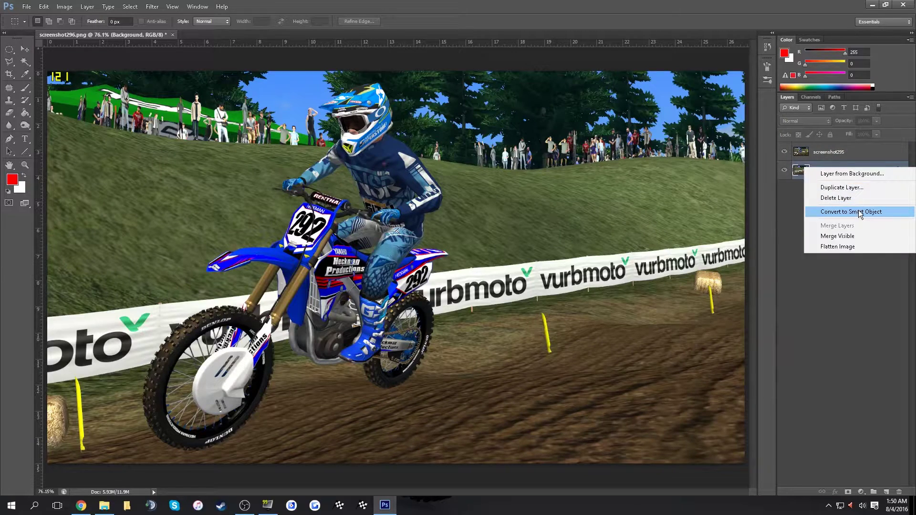
pyautogui.click(844, 212)
pyautogui.rightClick(848, 173)
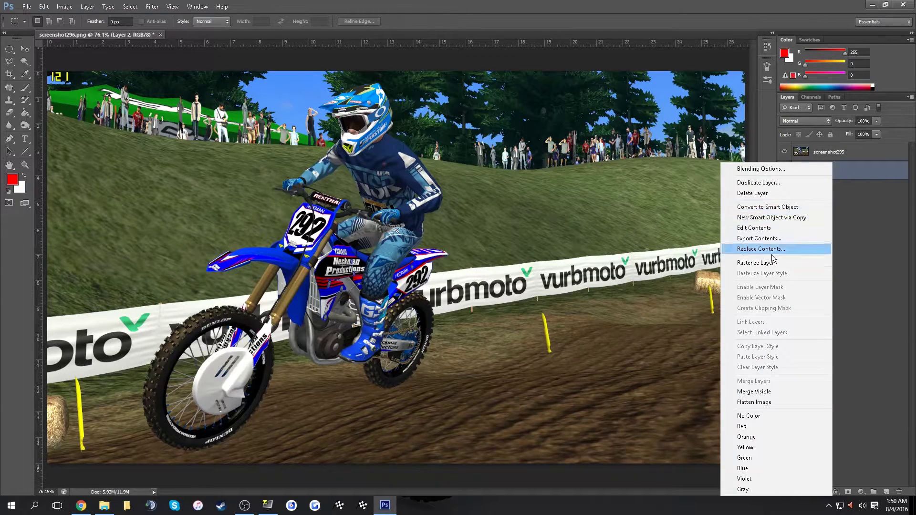
pyautogui.click(806, 263)
pyautogui.click(834, 159)
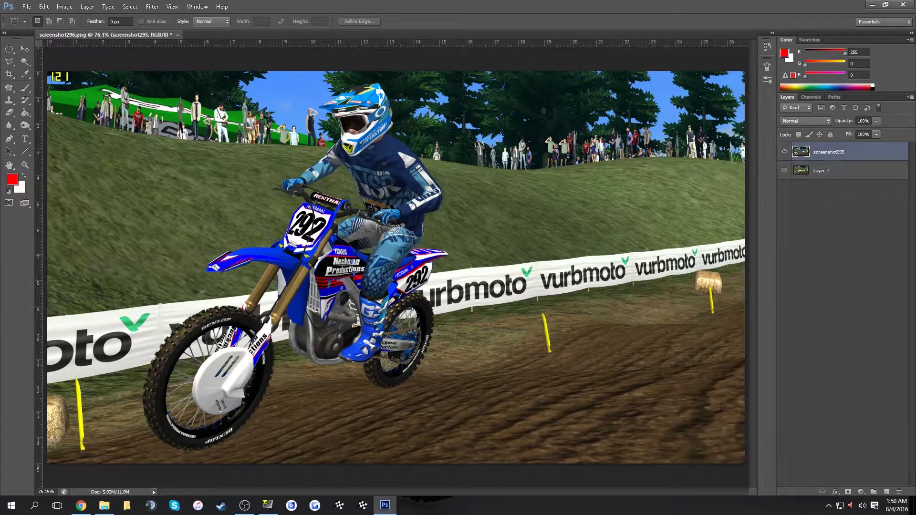
# - Set the screenshot295 layer to Difference blending and make black the foreground colour
pyautogui.click(797, 120)
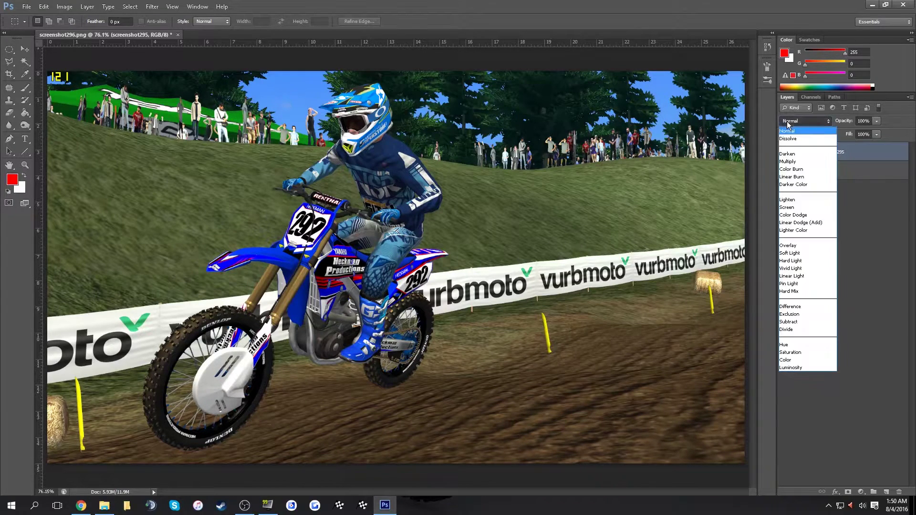
pyautogui.click(801, 310)
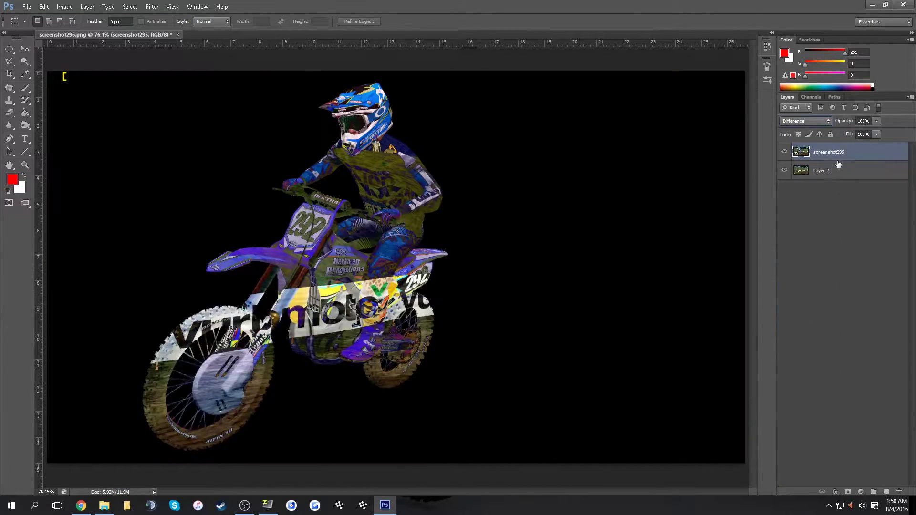
pyautogui.click(11, 180)
pyautogui.click(434, 365)
pyautogui.click(644, 241)
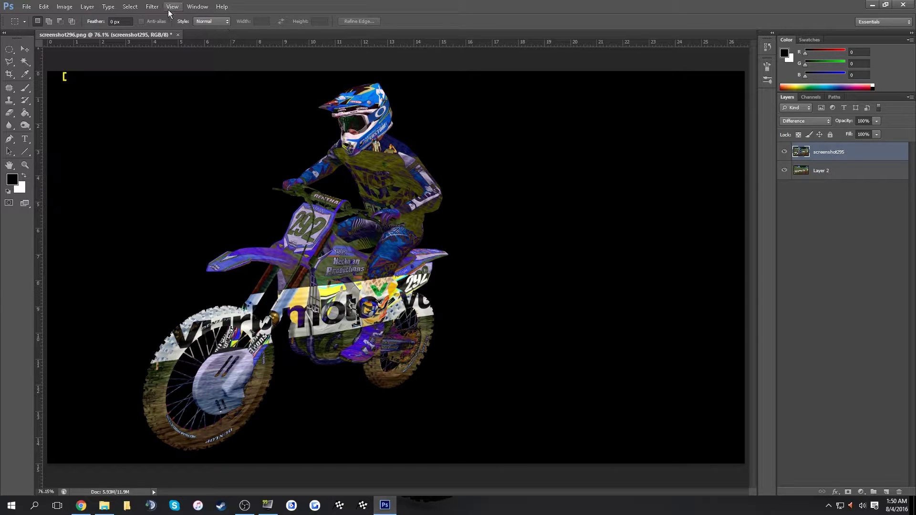
pyautogui.click(129, 7)
# - Select the rider with Color Range and bring the selection into Refine Edge
pyautogui.click(157, 94)
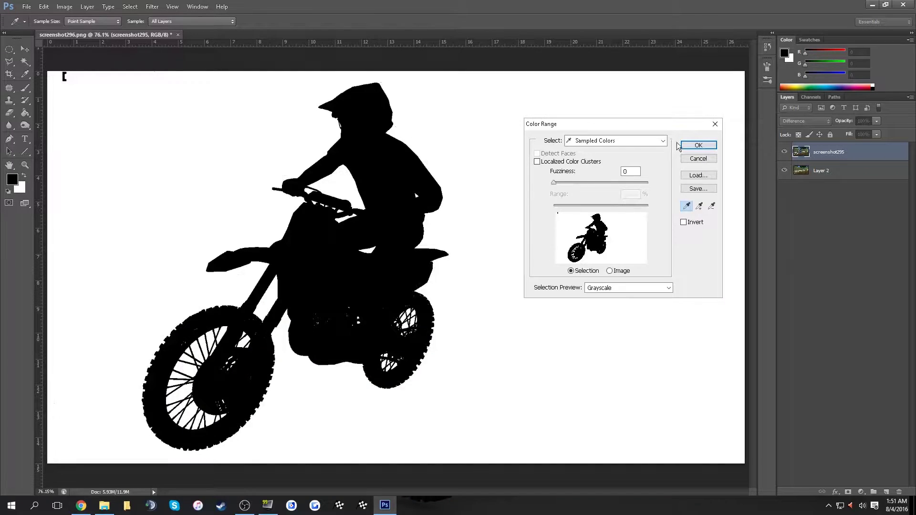
pyautogui.click(702, 143)
pyautogui.click(130, 7)
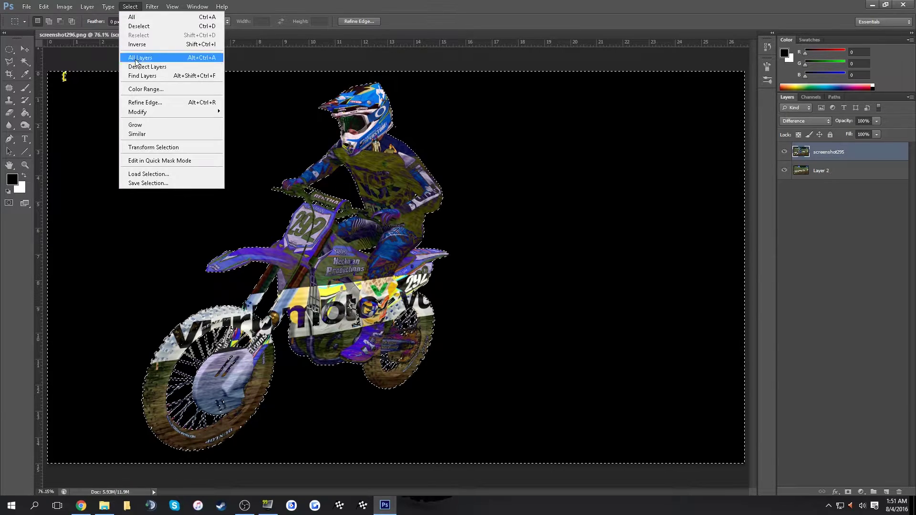
pyautogui.click(148, 101)
# - Refine the edge with Smooth 3, Feather .5, Contrast 10, Shift Edge -20, then delete the surroundings and deselect
pyautogui.press('Tab')
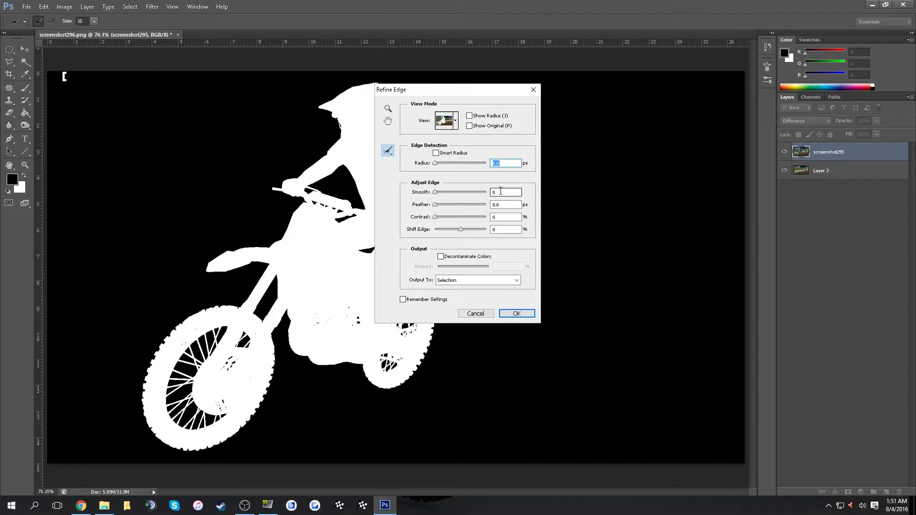
pyautogui.write('3')
pyautogui.press('Tab')
pyautogui.write('.5')
pyautogui.press('Tab')
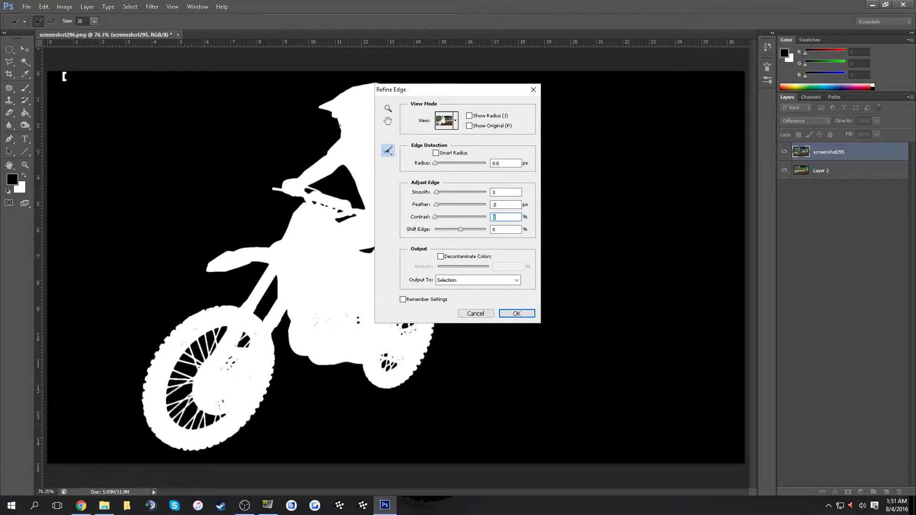
pyautogui.write('10')
pyautogui.press('Tab')
pyautogui.write('-20')
pyautogui.press('Return')
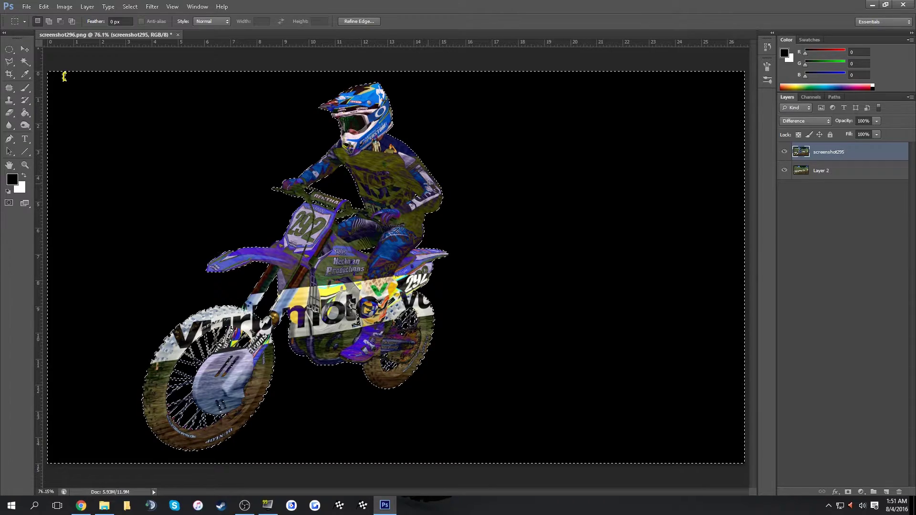
pyautogui.press('Delete')
pyautogui.hotkey('ctrl', 'd')
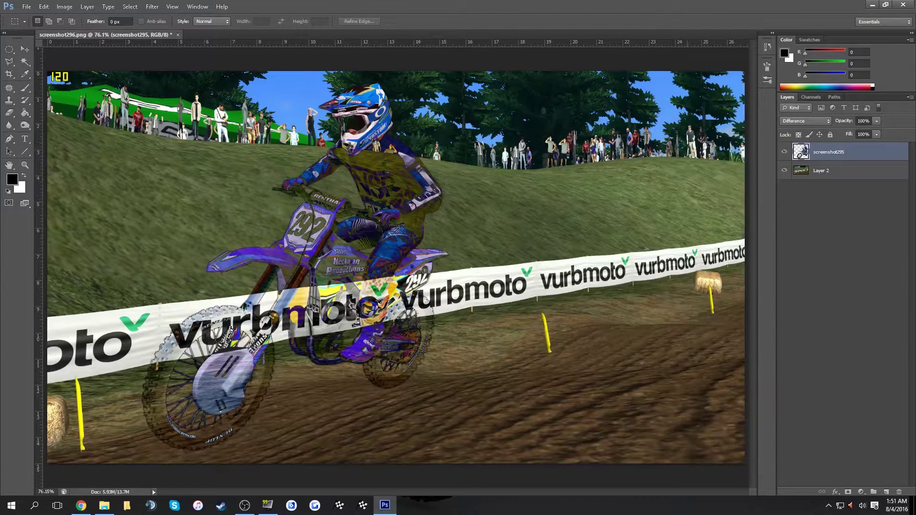
# - Return the rider layer to Normal blending and try a 60 px eraser, undoing the change
pyautogui.click(794, 121)
pyautogui.click(793, 122)
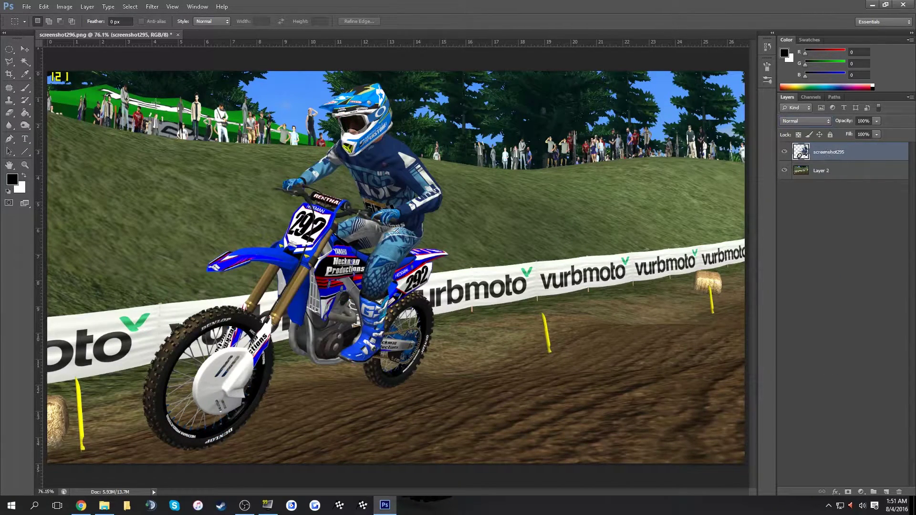
pyautogui.click(9, 113)
pyautogui.click(48, 26)
pyautogui.click(47, 26)
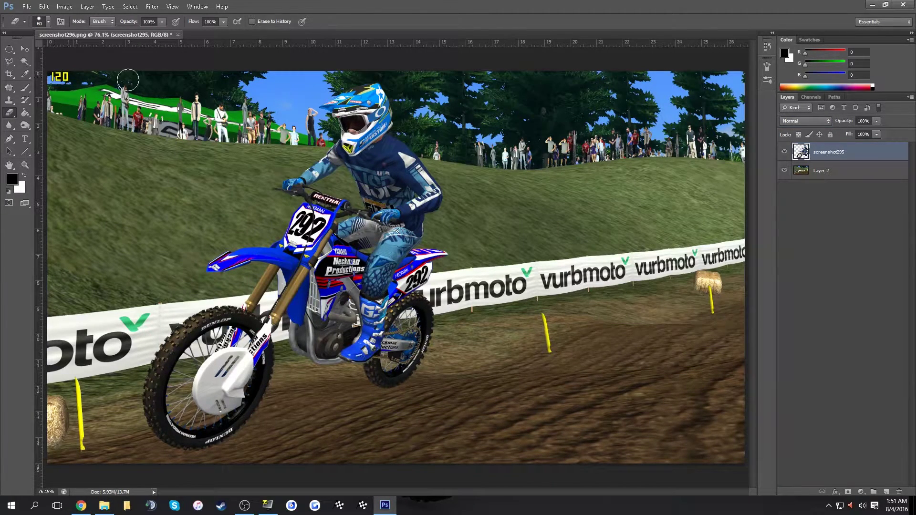
pyautogui.click(25, 48)
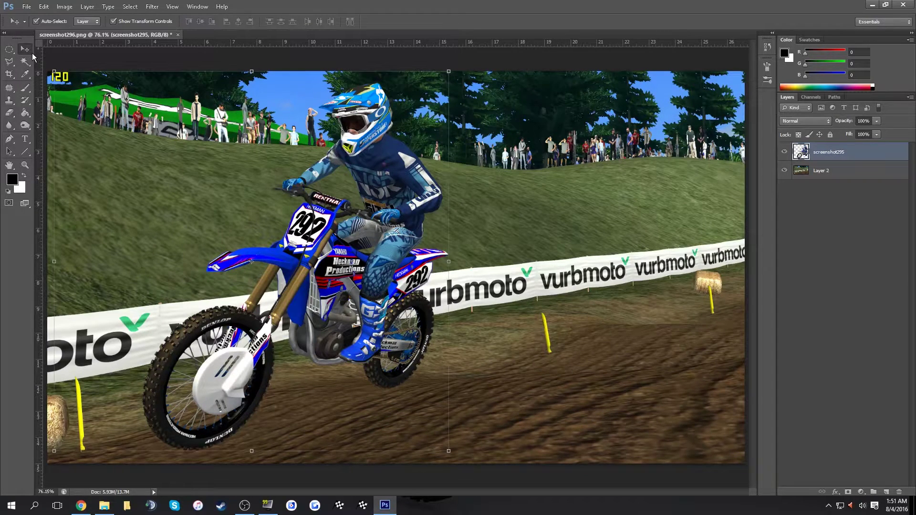
pyautogui.hotkey('ctrl', 'z')
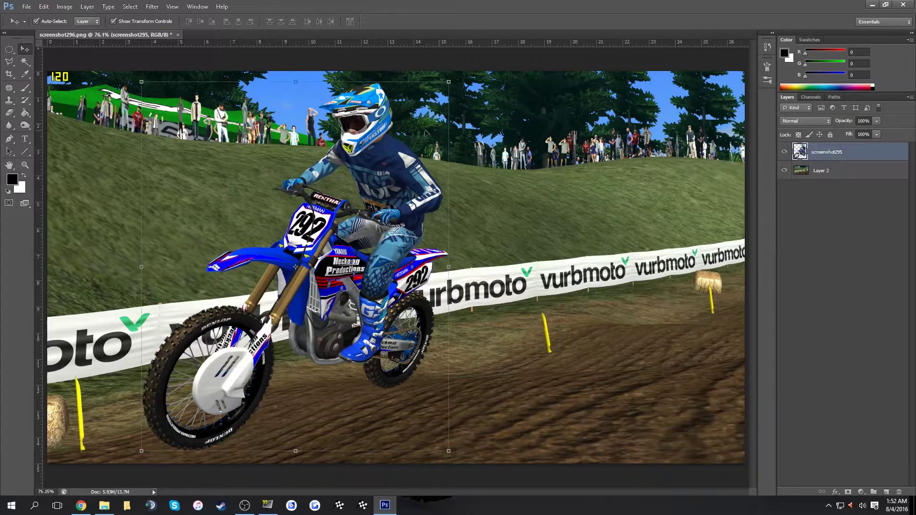
# - Scale the rider and track layers together to about 103% and commit
pyautogui.hotkey('ctrl', '-')
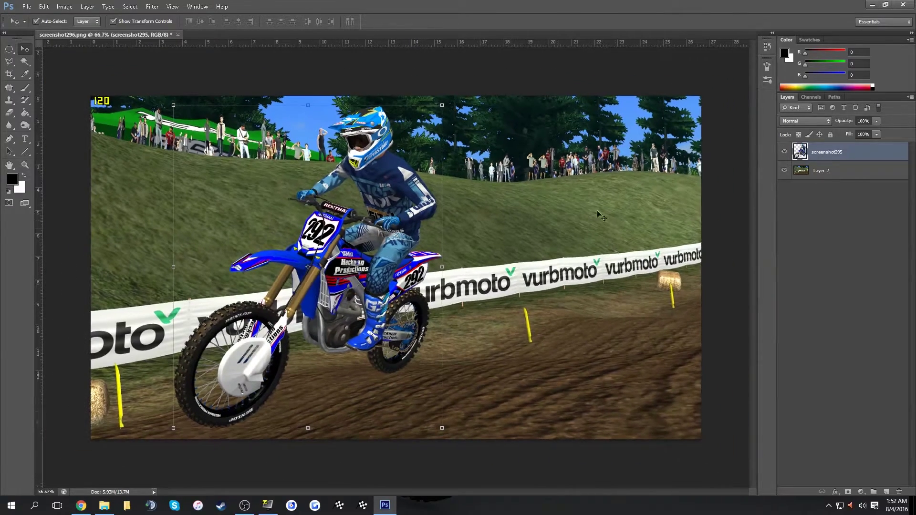
pyautogui.hotkey('ctrl', 'alt', 'a')
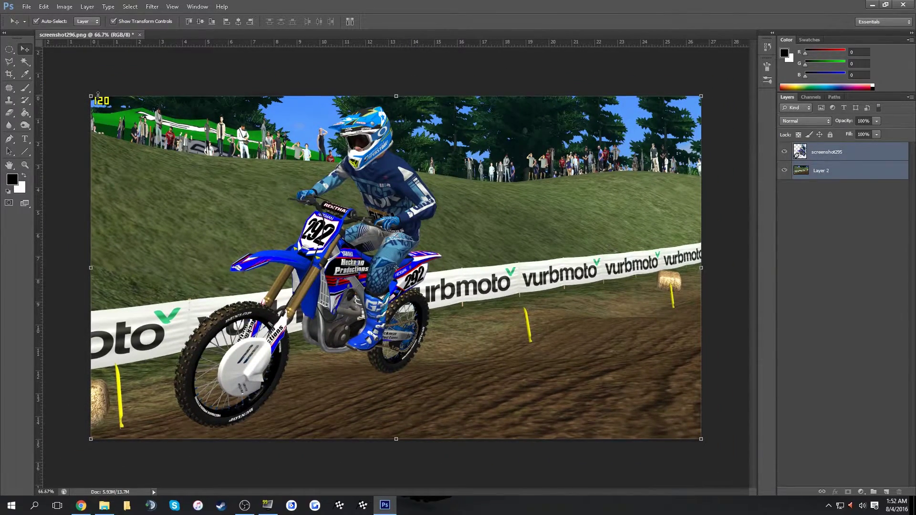
pyautogui.moveTo(90, 96); pyautogui.dragTo(72, 83)
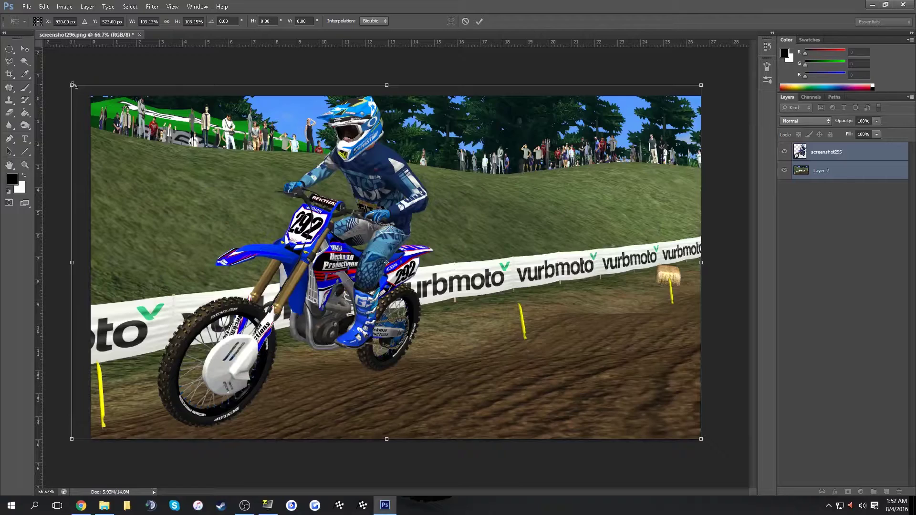
pyautogui.press('Return')
pyautogui.click(854, 222)
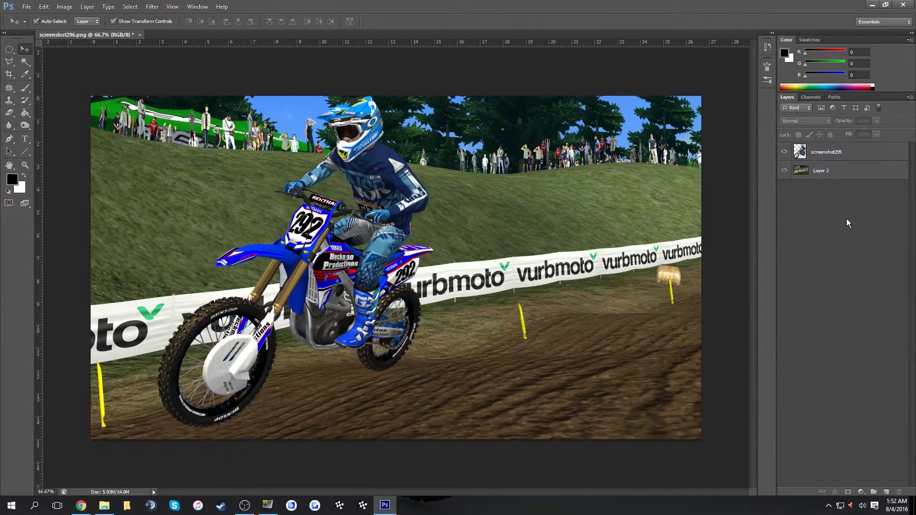
pyautogui.hotkey('ctrl', '0')
# - Duplicate the screenshot295 rider layer with Ctrl+J after undoing a trial move
pyautogui.click(829, 153)
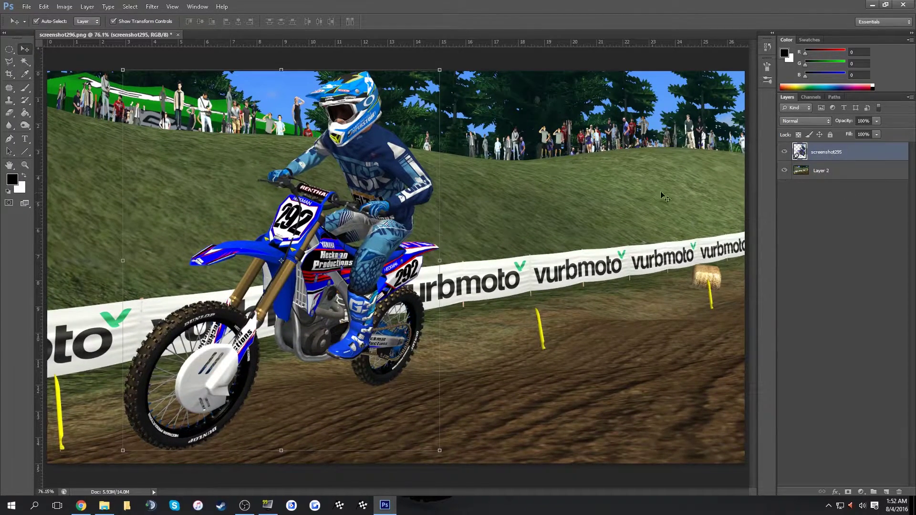
pyautogui.moveTo(353, 170); pyautogui.dragTo(562, 166)
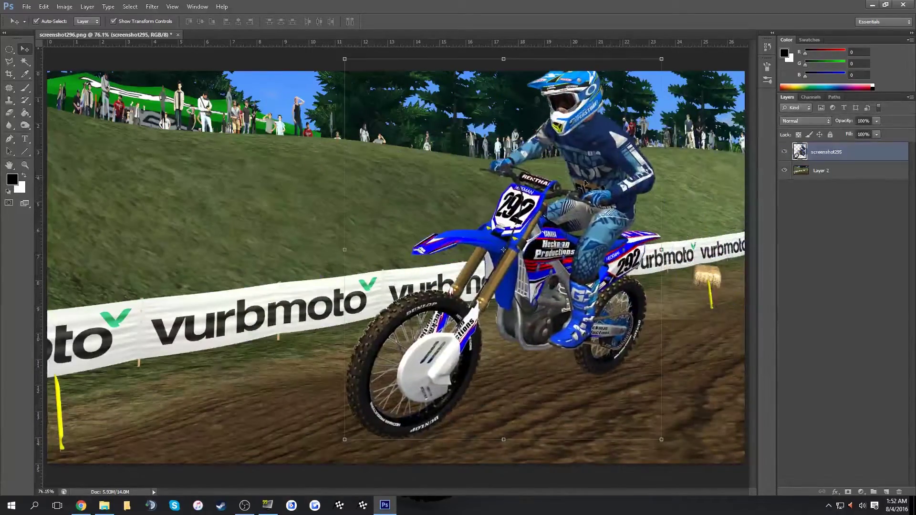
pyautogui.hotkey('ctrl', 'z')
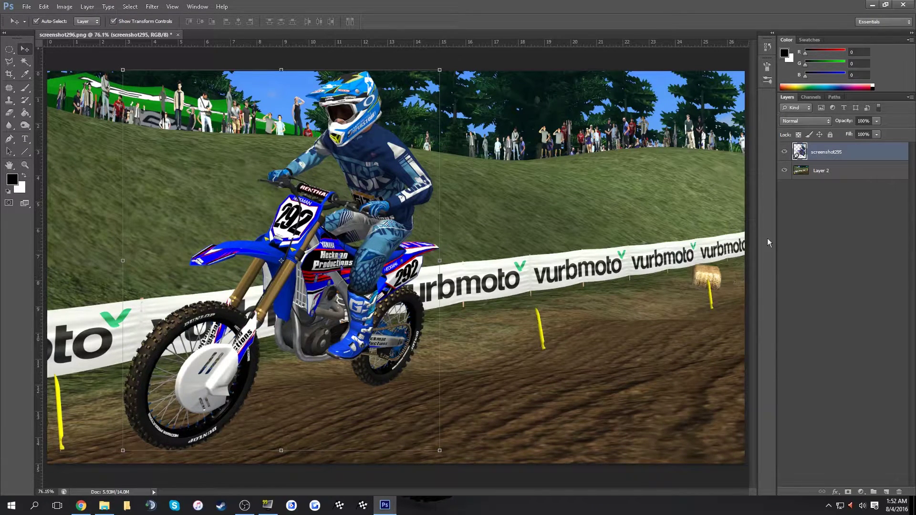
pyautogui.hotkey('ctrl', 'j')
# - Move the rider copy below screenshot295 and flip it vertically
pyautogui.moveTo(864, 156); pyautogui.dragTo(833, 170)
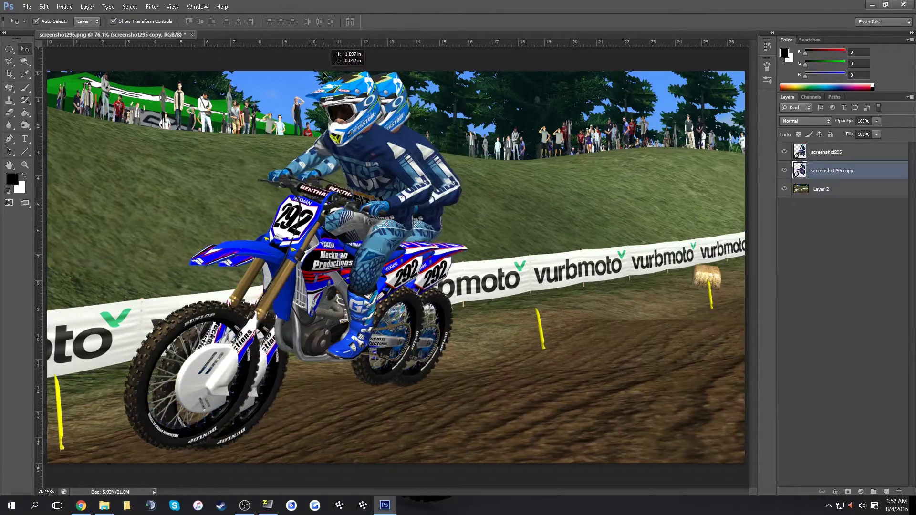
pyautogui.moveTo(309, 72); pyautogui.dragTo(472, 205)
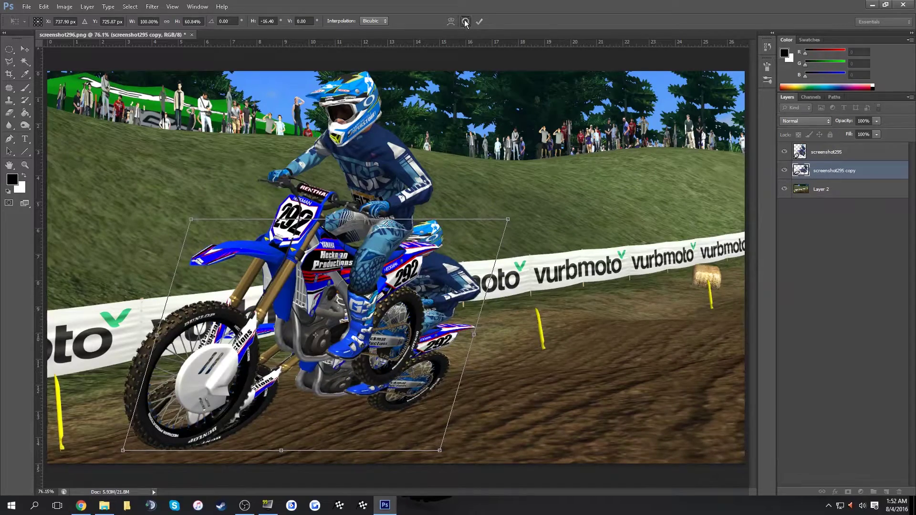
pyautogui.press('Escape')
pyautogui.click(43, 6)
pyautogui.moveTo(88, 194)
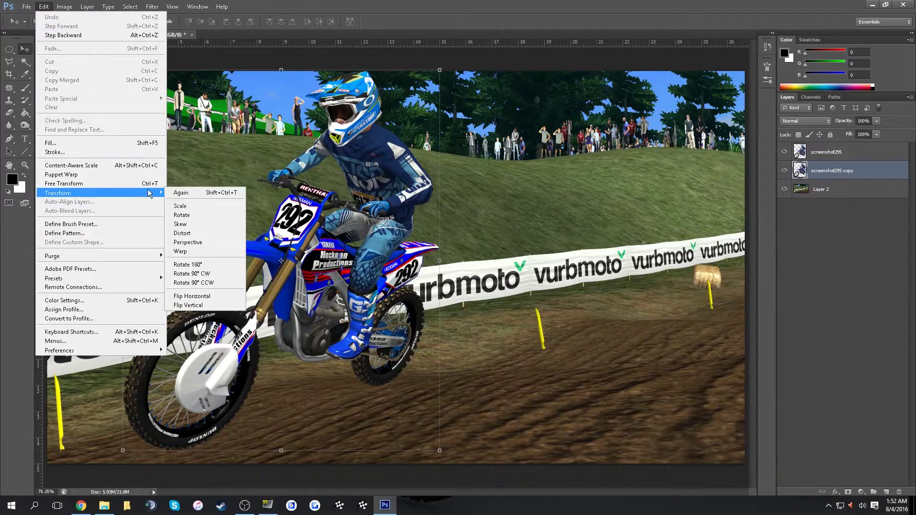
pyautogui.click(210, 313)
# - Rotate the flipped copy about -35°, squash its height to about 63% and lower it beneath the bike
pyautogui.hotkey('ctrl', '-')
pyautogui.hotkey('ctrl', '-')
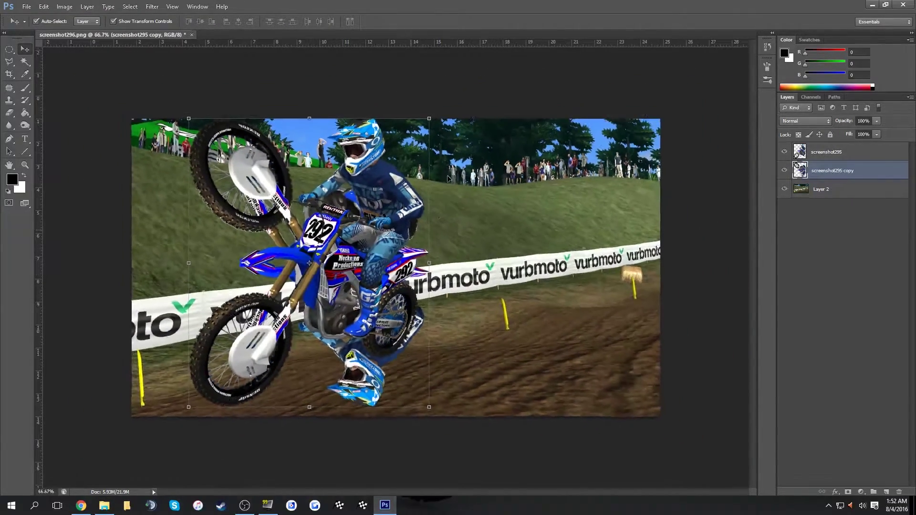
pyautogui.moveTo(428, 127); pyautogui.dragTo(315, 91)
pyautogui.moveTo(328, 142); pyautogui.dragTo(409, 323)
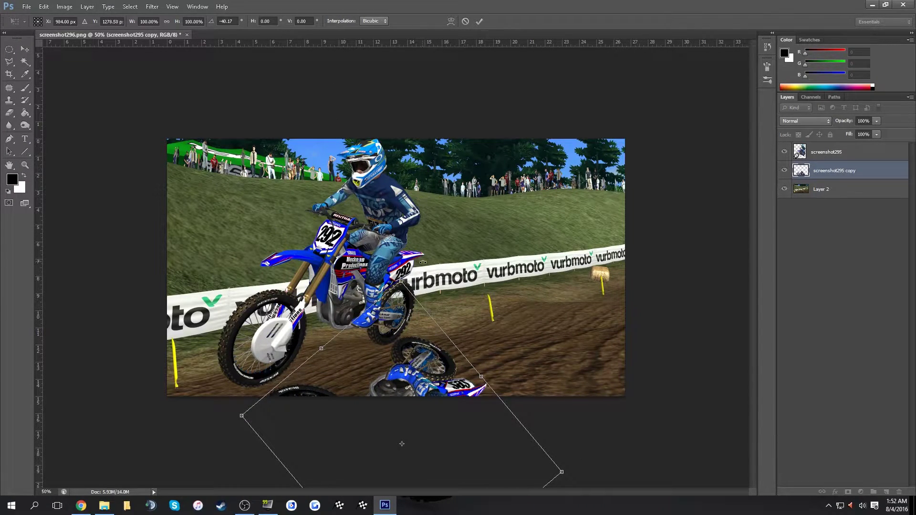
pyautogui.moveTo(422, 262); pyautogui.dragTo(427, 262)
pyautogui.moveTo(483, 438); pyautogui.dragTo(482, 444)
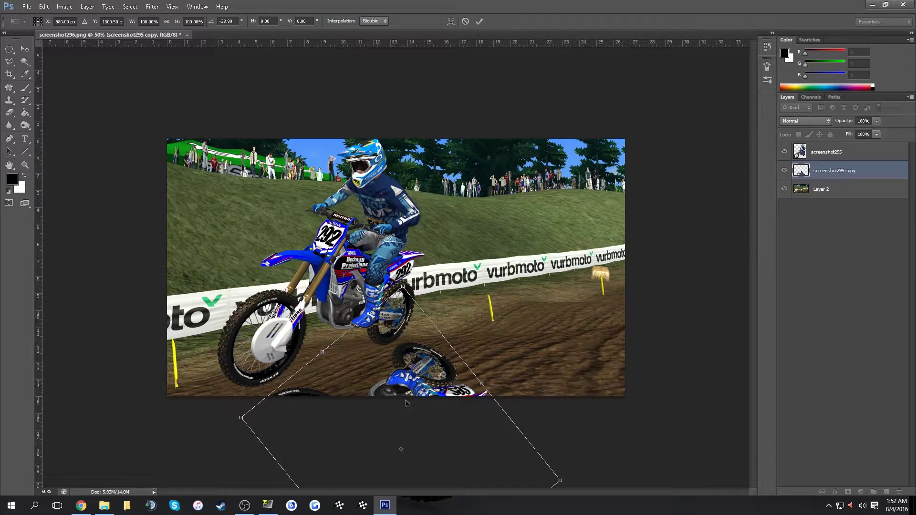
pyautogui.hotkey('ctrl', '-')
pyautogui.moveTo(451, 453); pyautogui.dragTo(413, 401)
pyautogui.moveTo(442, 266); pyautogui.dragTo(427, 293)
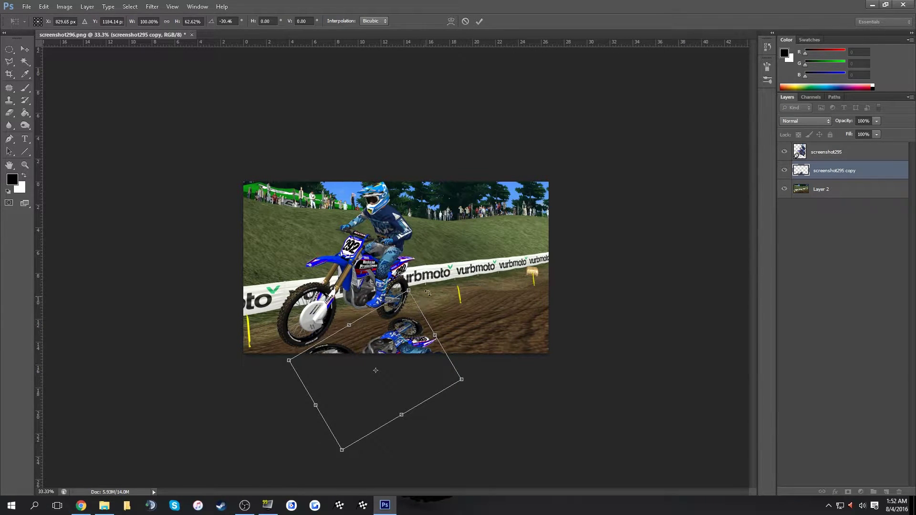
pyautogui.hotkey('ctrl', '+')
pyautogui.hotkey('ctrl', '+')
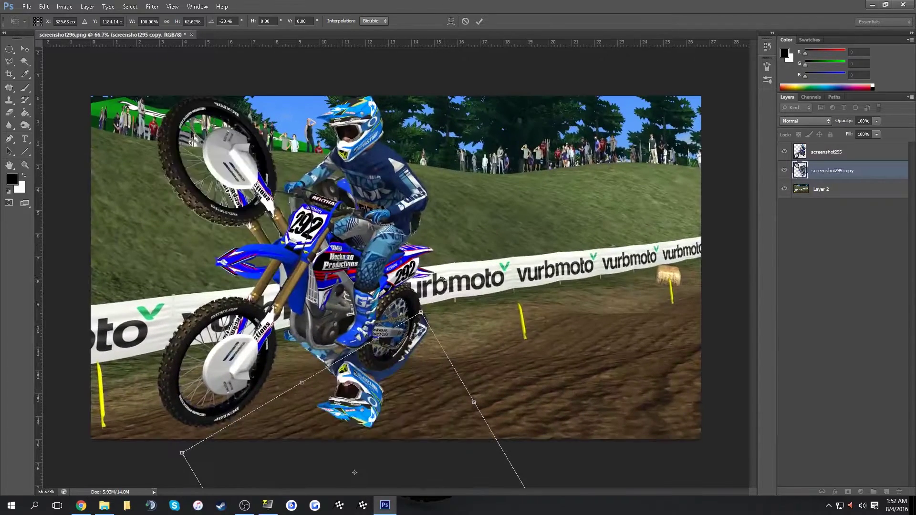
pyautogui.press('Return')
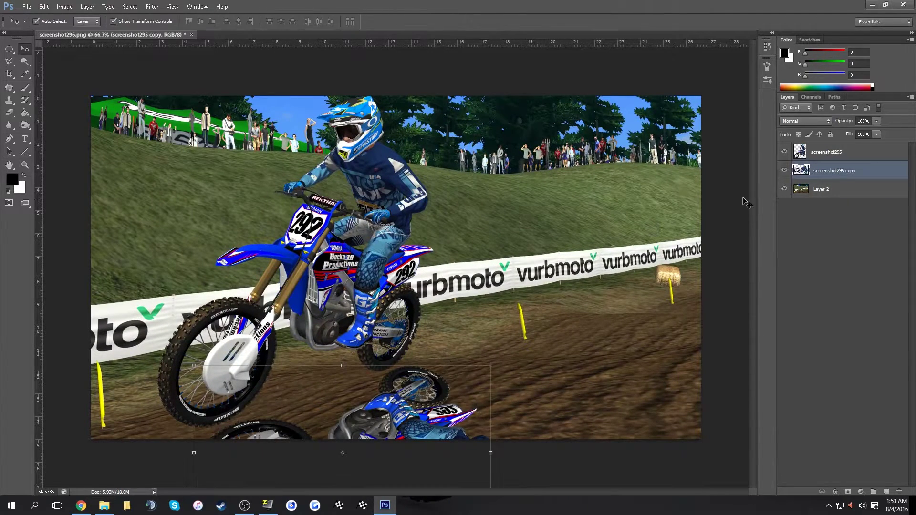
# - Give the rider copy a black Color Overlay layer style
pyautogui.doubleClick(865, 177)
pyautogui.click(559, 255)
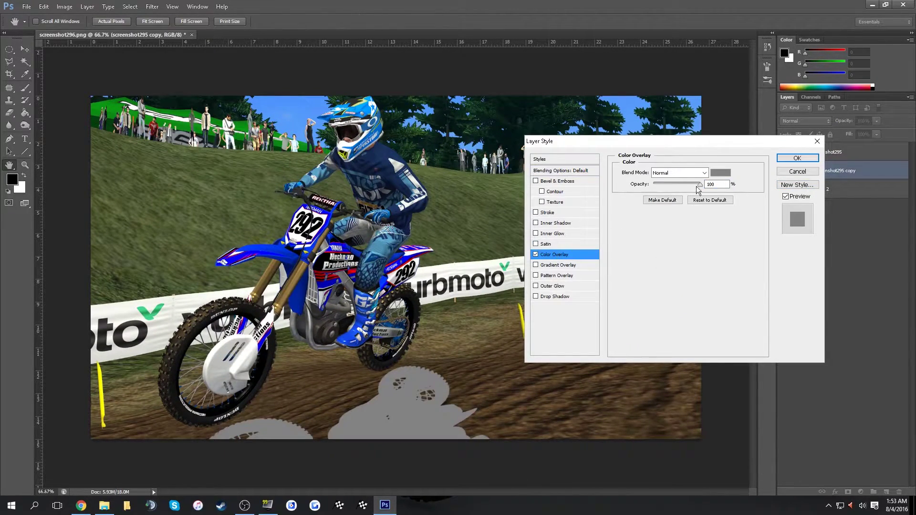
pyautogui.click(720, 173)
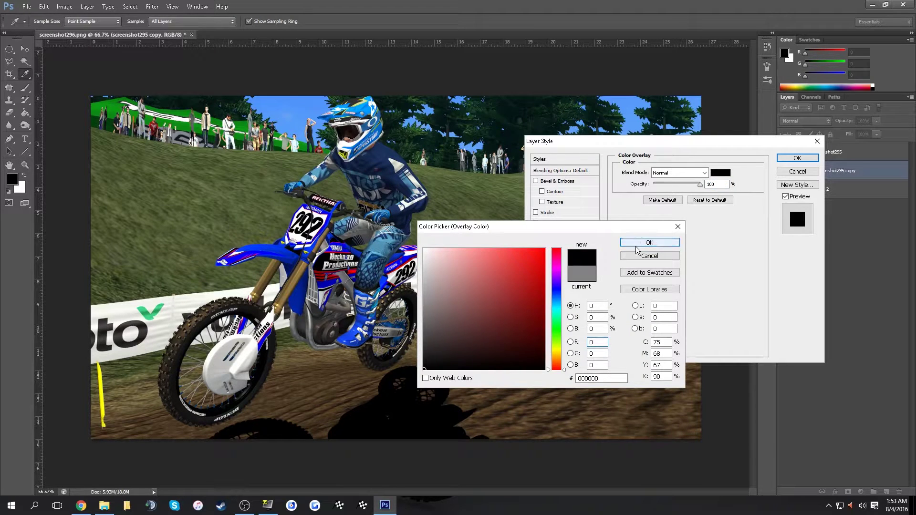
pyautogui.click(649, 242)
pyautogui.click(797, 158)
# - Apply a Gaussian Blur of about 4.1 px radius to the shadow
pyautogui.click(152, 7)
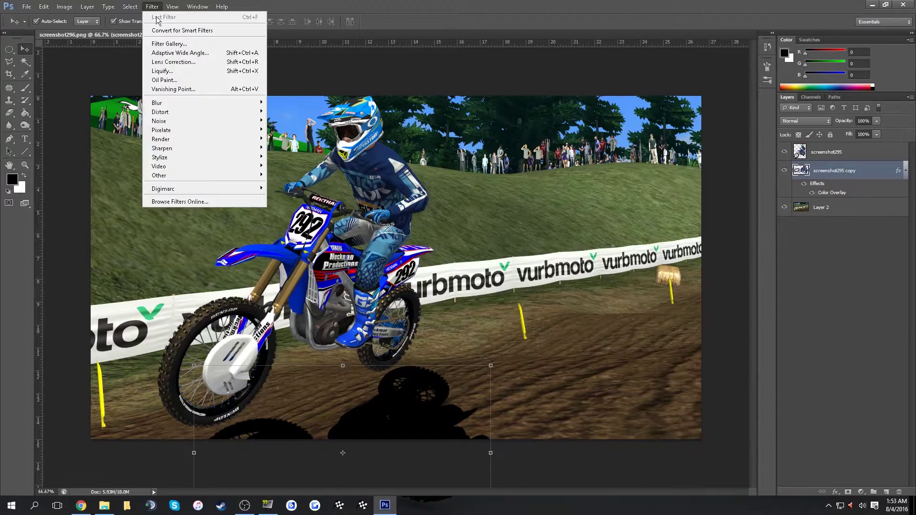
pyautogui.moveTo(180, 102)
pyautogui.click(318, 172)
pyautogui.moveTo(737, 294); pyautogui.dragTo(715, 294)
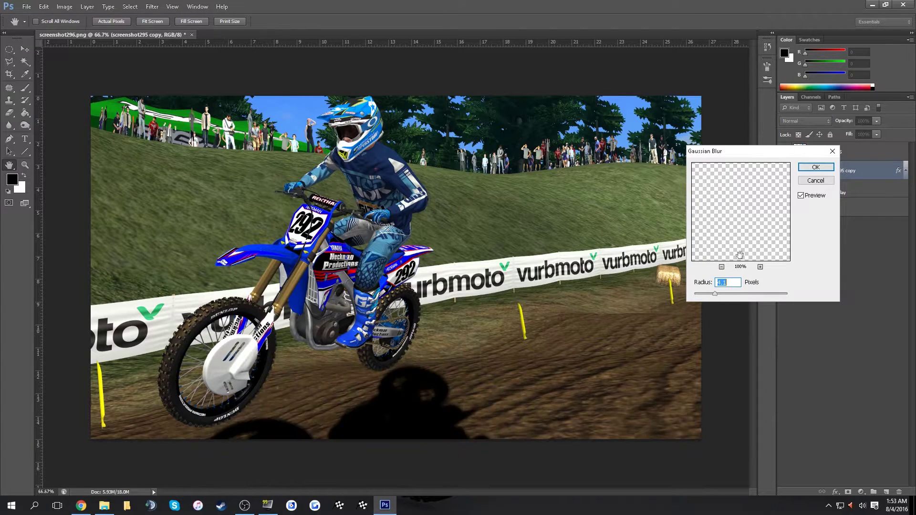
pyautogui.click(815, 167)
# - Lower the shadow layer's opacity to about 49% and nudge it right and down
pyautogui.press('v')
pyautogui.click(906, 177)
pyautogui.click(876, 135)
pyautogui.moveTo(864, 131); pyautogui.dragTo(853, 132)
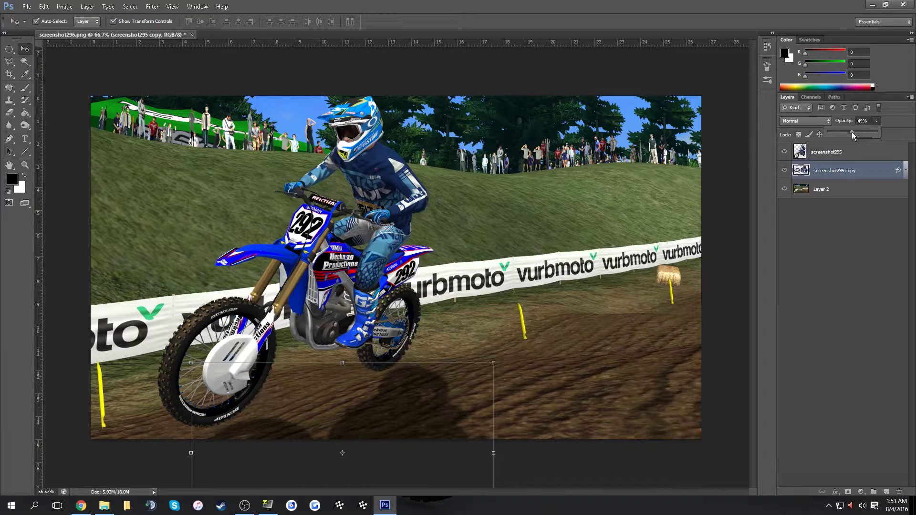
pyautogui.click(866, 260)
pyautogui.click(855, 170)
pyautogui.press('Right')
pyautogui.press('Right')
pyautogui.press('Right')
pyautogui.press('Right')
pyautogui.press('Right')
pyautogui.press('Right')
pyautogui.press('Right')
pyautogui.press('Right')
pyautogui.press('Right')
pyautogui.press('Right')
pyautogui.press('Down')
pyautogui.press('Down')
pyautogui.press('Down')
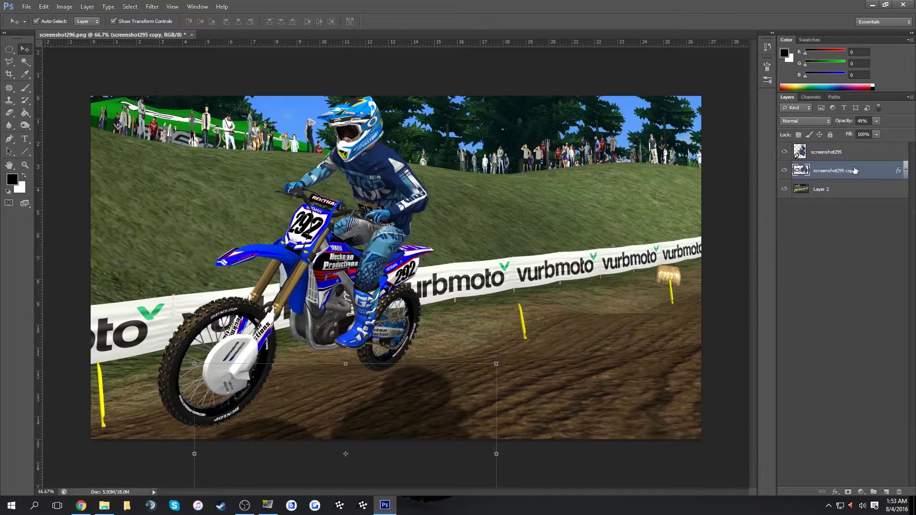
# - Add a Brightness/Contrast adjustment layer with brightness 27 above the rider
pyautogui.click(866, 204)
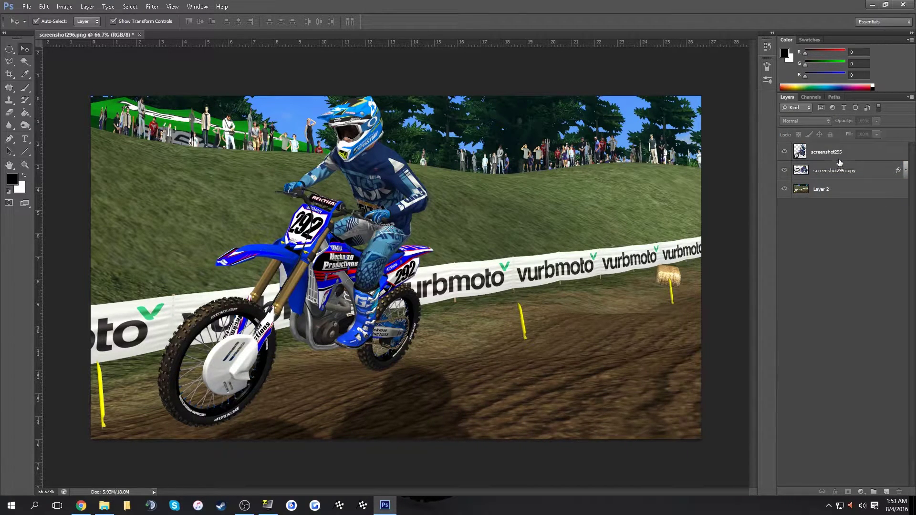
pyautogui.click(838, 159)
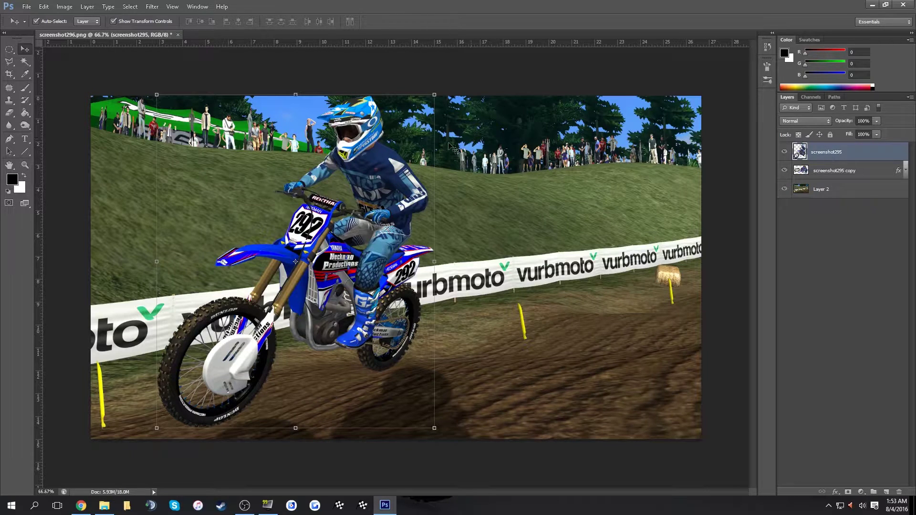
pyautogui.click(861, 493)
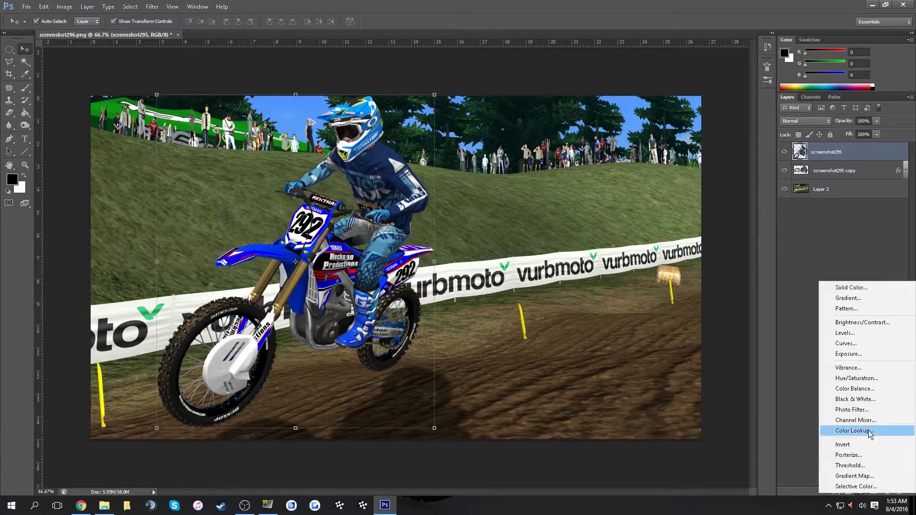
pyautogui.click(853, 324)
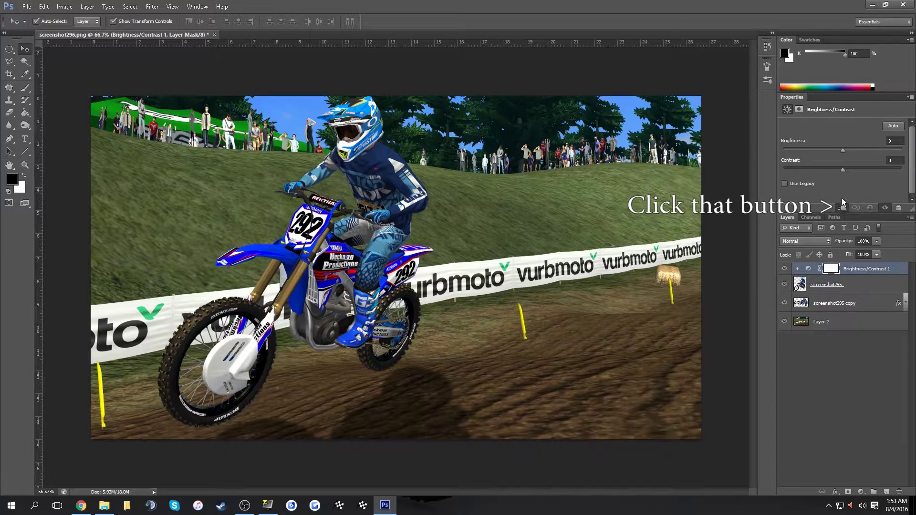
pyautogui.moveTo(843, 150); pyautogui.dragTo(853, 151)
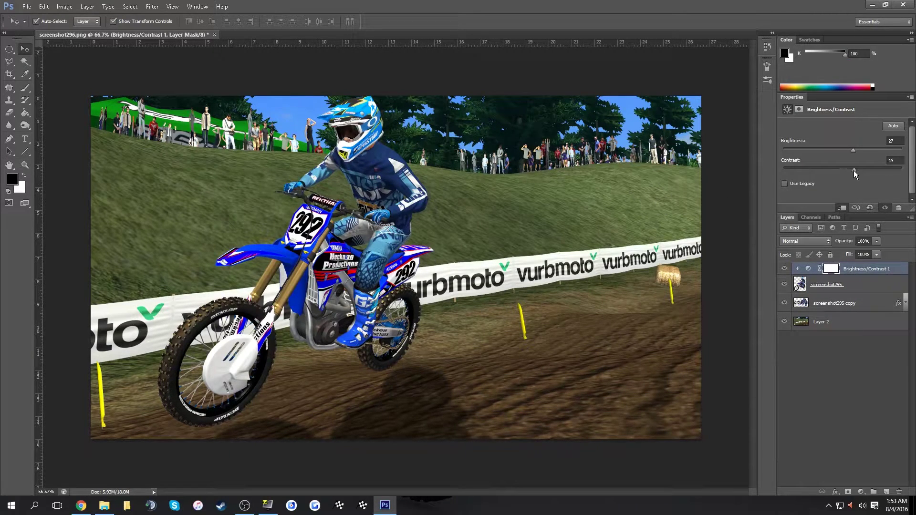
# - Add an Exposure adjustment layer with exposure +0.22 and offset -0.0007
pyautogui.click(854, 285)
pyautogui.click(862, 492)
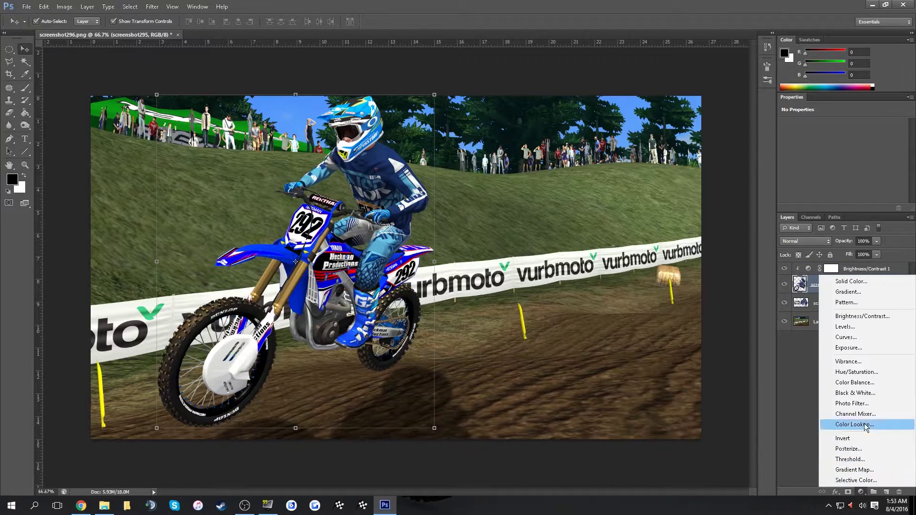
pyautogui.click(849, 347)
pyautogui.moveTo(843, 151); pyautogui.dragTo(845, 151)
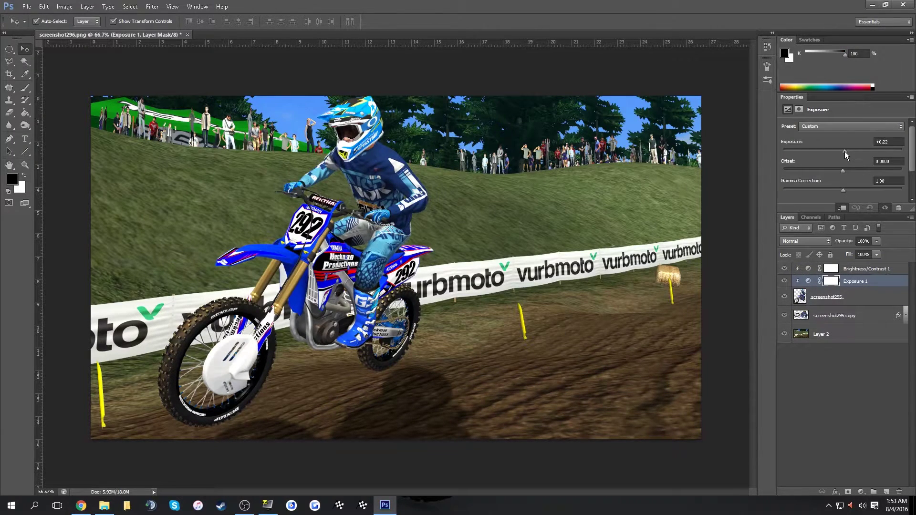
pyautogui.click(876, 160)
pyautogui.press('Down')
pyautogui.press('Down')
pyautogui.press('Down')
pyautogui.press('Down')
pyautogui.press('Down')
pyautogui.press('Down')
pyautogui.press('Down')
pyautogui.press('Return')
# - Add a Vibrance layer with saturation +10, then hide both rider layers and select Layer 2
pyautogui.click(863, 302)
pyautogui.click(861, 492)
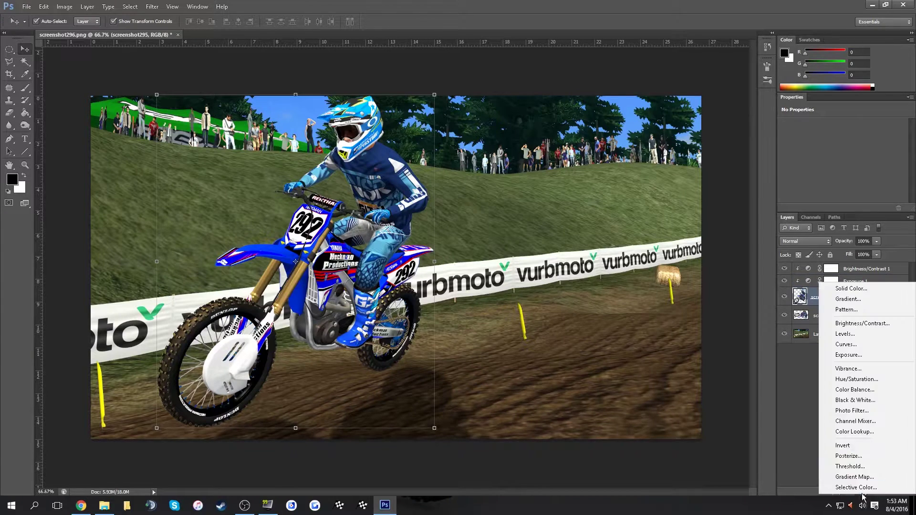
pyautogui.click(849, 368)
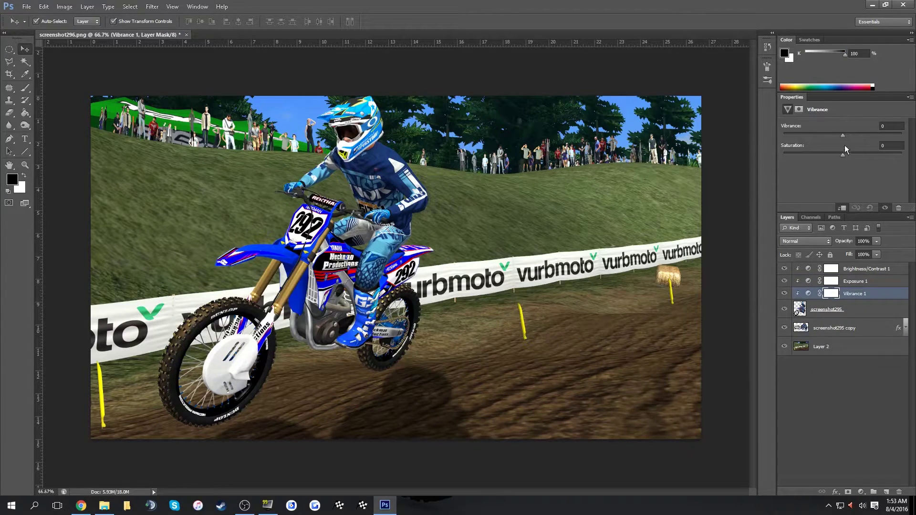
pyautogui.moveTo(844, 155); pyautogui.dragTo(849, 154)
pyautogui.moveTo(783, 330); pyautogui.dragTo(784, 309)
pyautogui.click(828, 346)
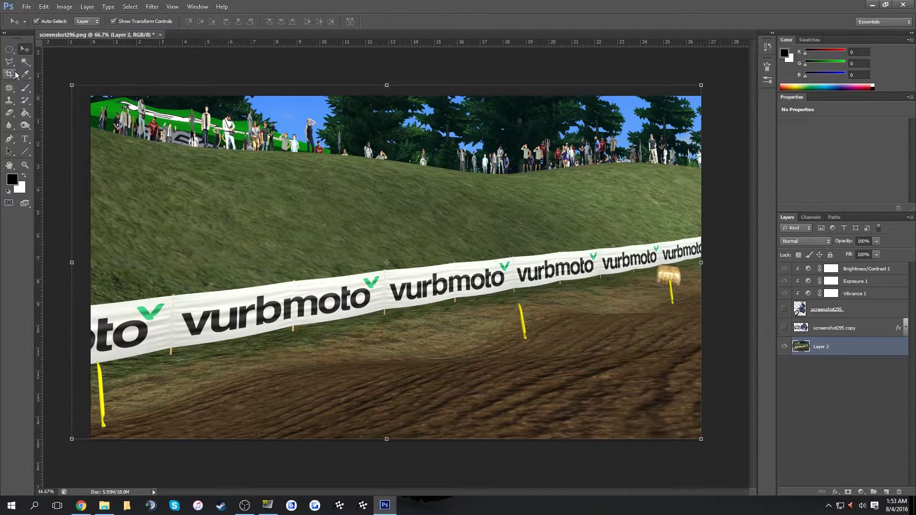
# - With the Pen tool, trace a path along the vurbmoto banner's top edge, post by post
pyautogui.click(9, 138)
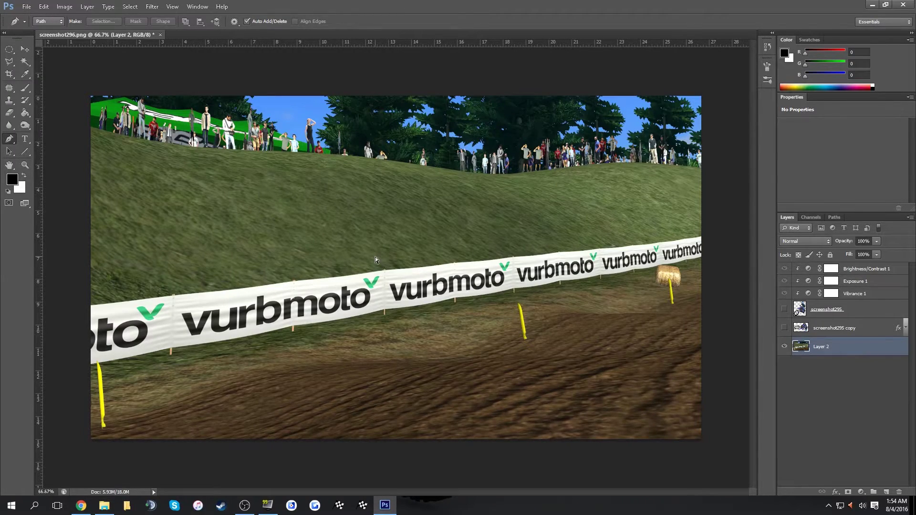
pyautogui.scroll(3, 375, 260)
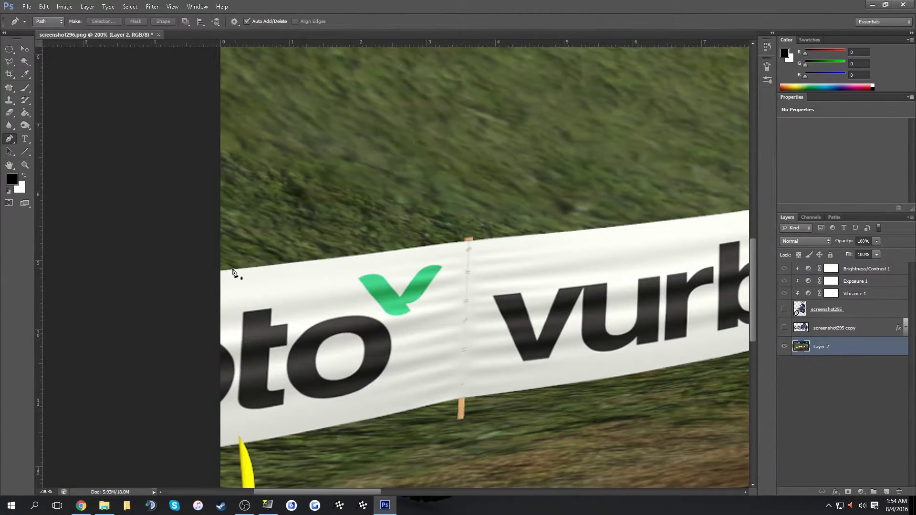
pyautogui.click(232, 272)
pyautogui.click(470, 241)
pyautogui.moveTo(531, 240); pyautogui.dragTo(229, 253)
pyautogui.click(530, 209)
pyautogui.moveTo(573, 218); pyautogui.dragTo(291, 278)
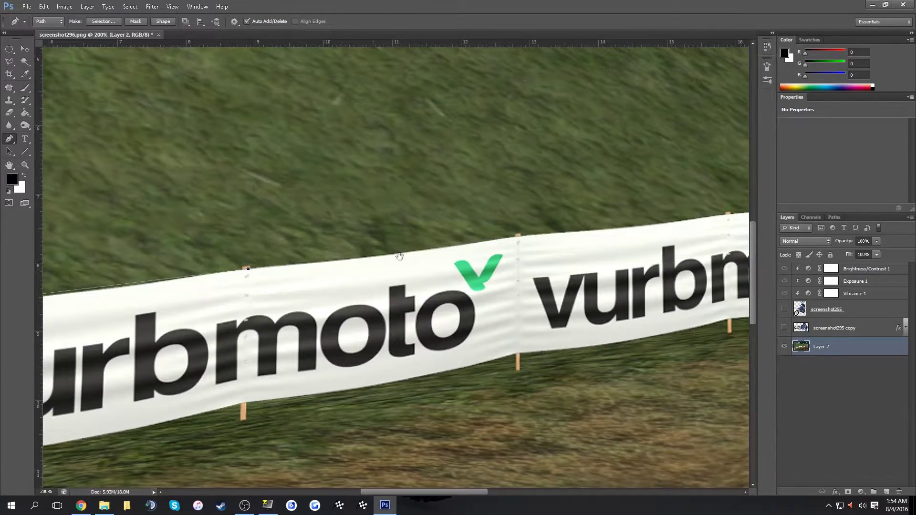
pyautogui.click(519, 236)
pyautogui.moveTo(521, 240); pyautogui.dragTo(233, 265)
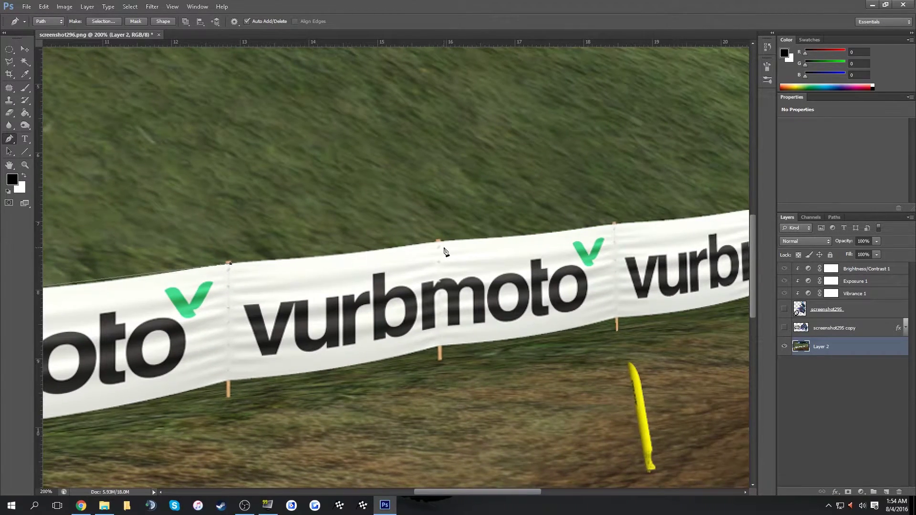
pyautogui.moveTo(525, 248); pyautogui.dragTo(286, 285)
pyautogui.click(374, 261)
pyautogui.click(512, 247)
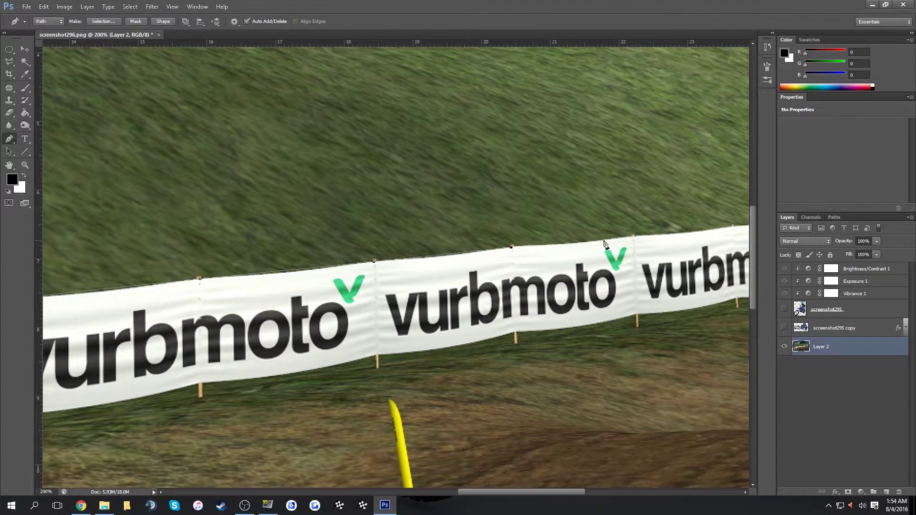
pyautogui.click(634, 237)
# - Close the path around the image's top corners and turn it into a selection
pyautogui.hotkey('ctrl', '0')
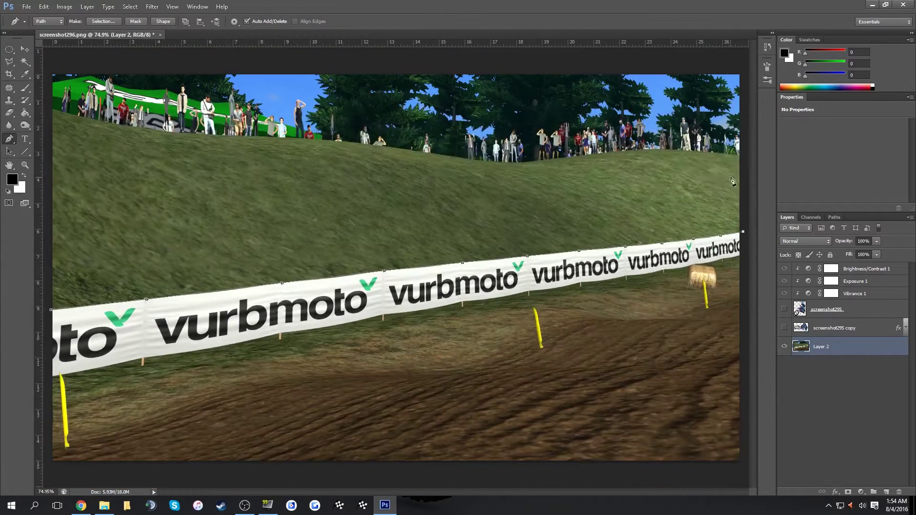
pyautogui.click(746, 149)
pyautogui.click(741, 66)
pyautogui.click(47, 63)
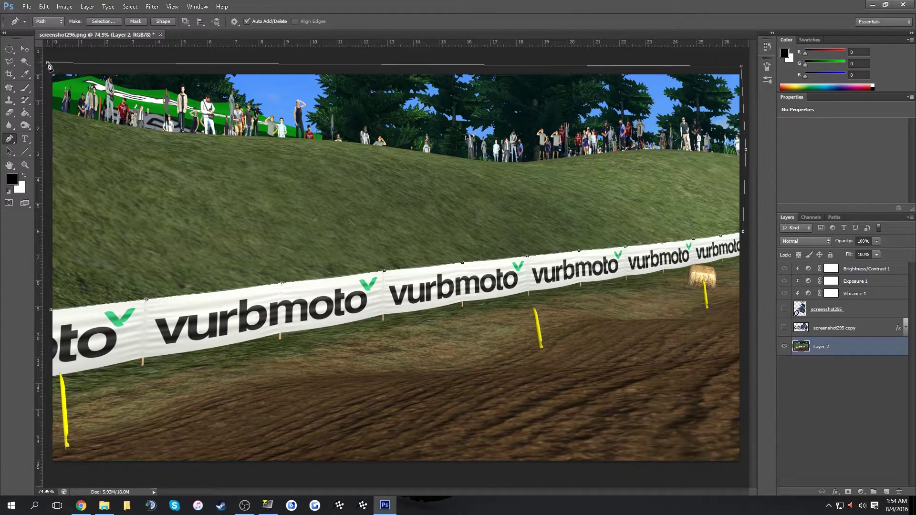
pyautogui.click(51, 310)
pyautogui.rightClick(100, 193)
pyautogui.click(152, 243)
# - Apply a Gaussian Blur to the selected hillside and crowd area
pyautogui.press('Return')
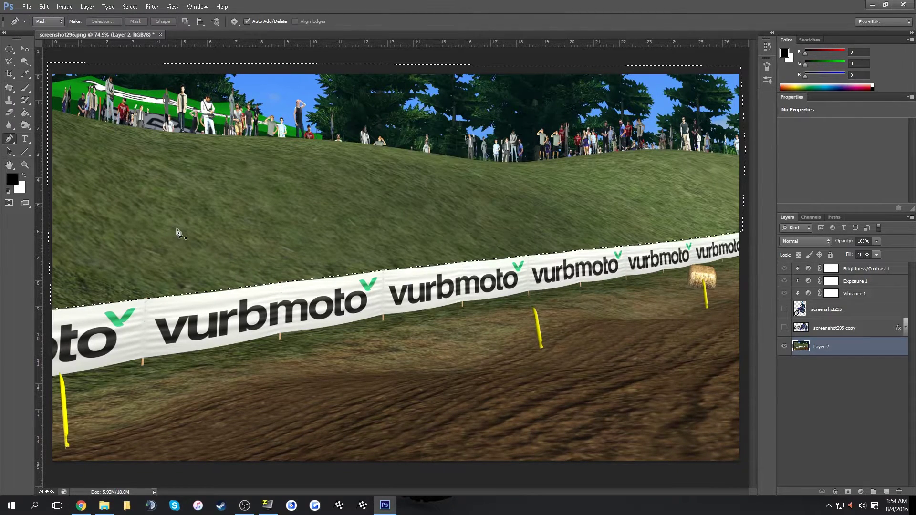
pyautogui.click(153, 6)
pyautogui.moveTo(188, 103)
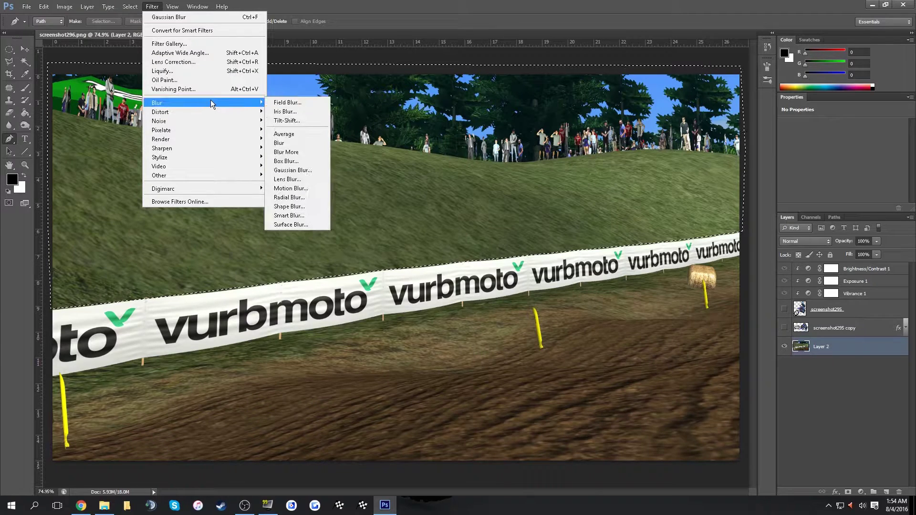
pyautogui.click(292, 170)
pyautogui.click(721, 293)
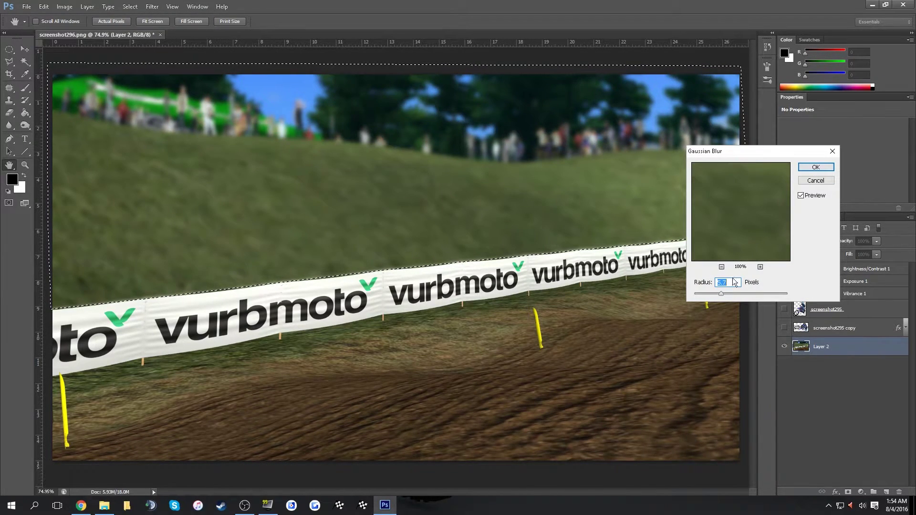
pyautogui.click(815, 167)
# - Deselect and soften the banner's top edge with a size-100 Blur brush
pyautogui.press('p')
pyautogui.hotkey('ctrl', 'd')
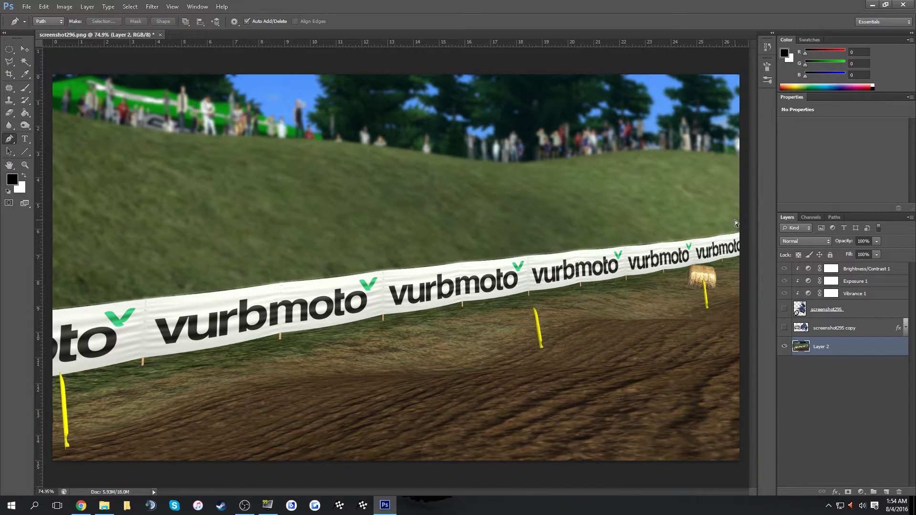
pyautogui.click(9, 125)
pyautogui.press('[')
pyautogui.press('[')
pyautogui.press('[')
pyautogui.press('[')
pyautogui.moveTo(179, 297)
pyautogui.mouseDown()
pyautogui.moveTo(332, 262)
pyautogui.moveTo(661, 241)
pyautogui.moveTo(605, 242)
pyautogui.mouseUp()
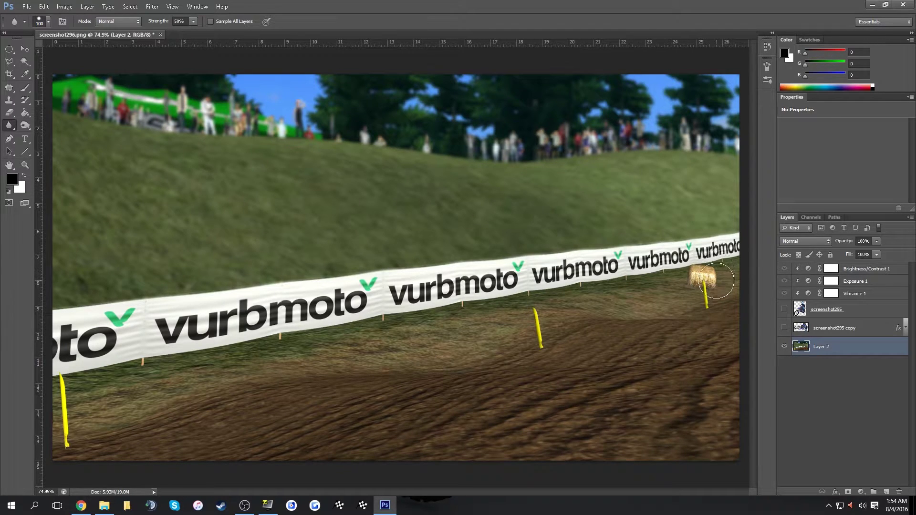
pyautogui.press(']')
pyautogui.press(']')
pyautogui.press(']')
pyautogui.press(']')
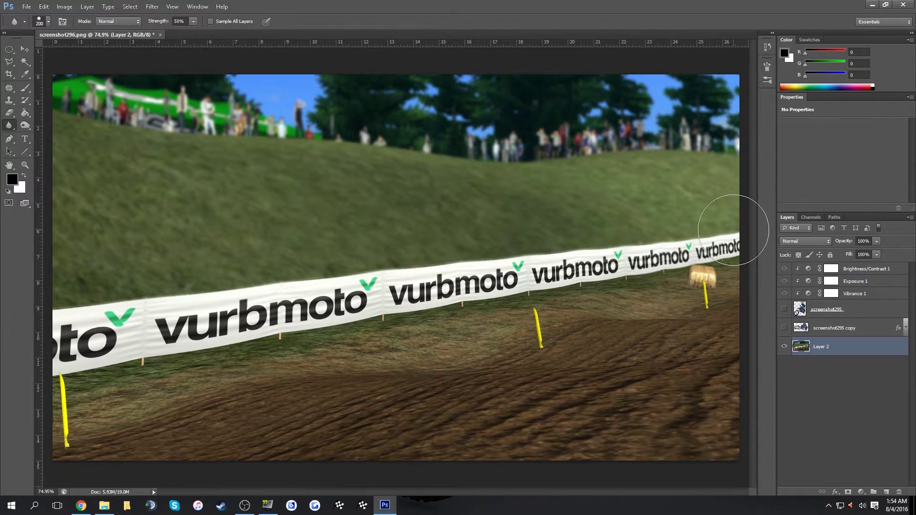
# - Make the rider layer and its shadow copy layer visible again
pyautogui.click(783, 310)
pyautogui.click(785, 328)
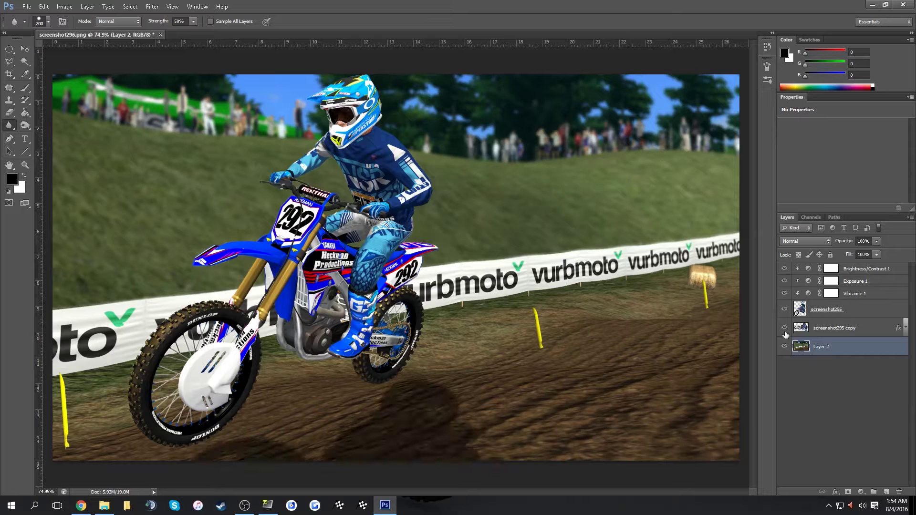
pyautogui.click(23, 52)
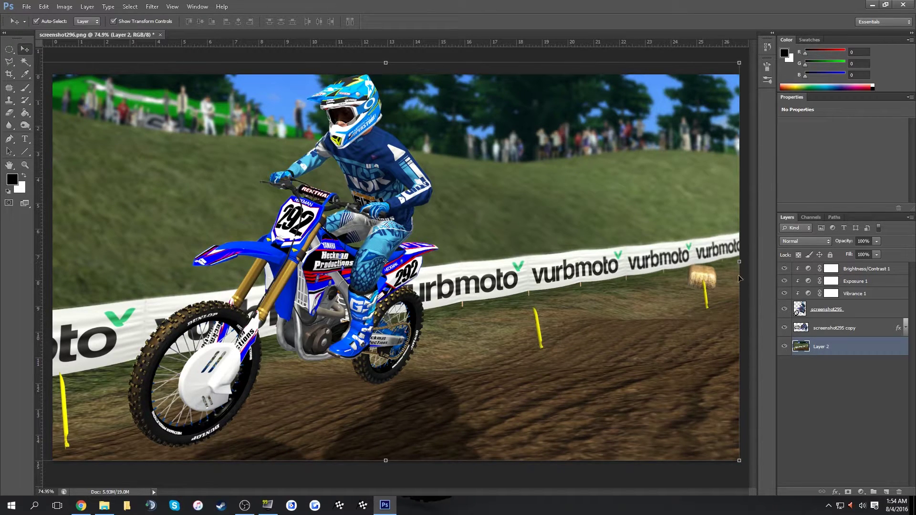
pyautogui.click(861, 492)
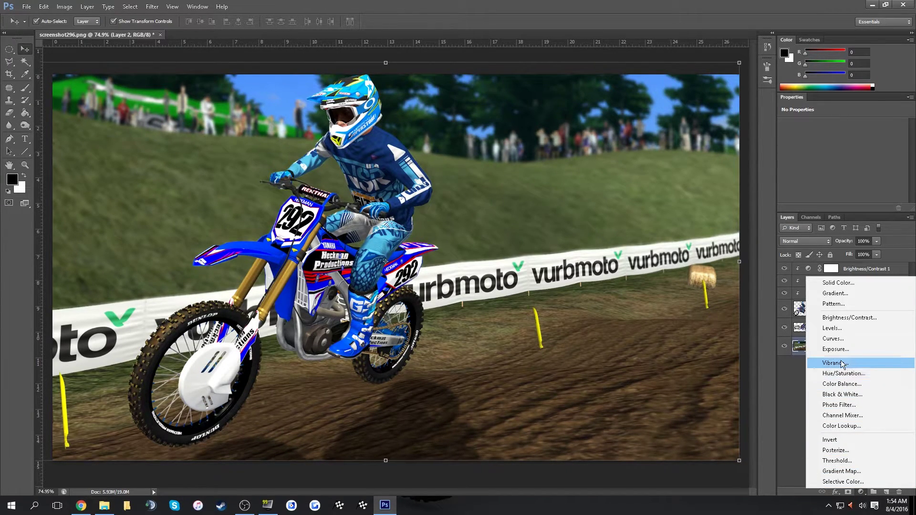
# - Add a Brightness/Contrast layer at brightness 10, clipped to the Layer 2 track background
pyautogui.click(841, 318)
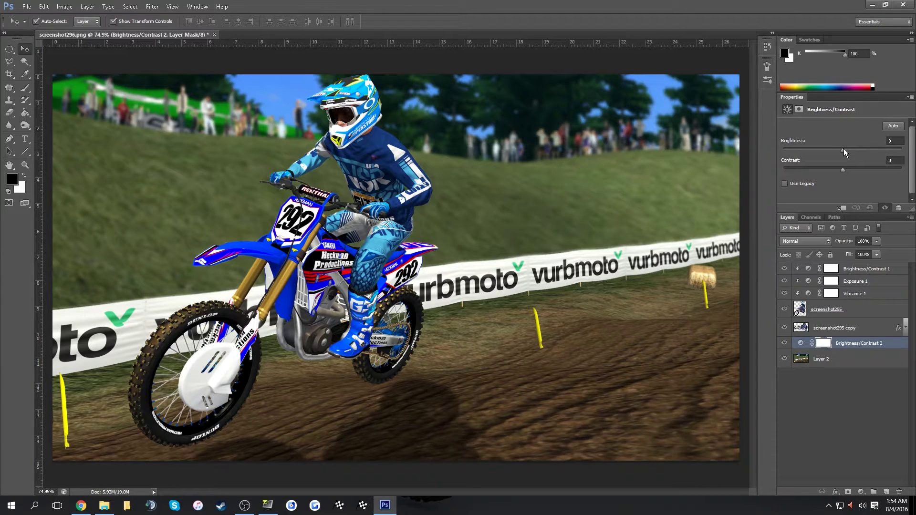
pyautogui.click(842, 208)
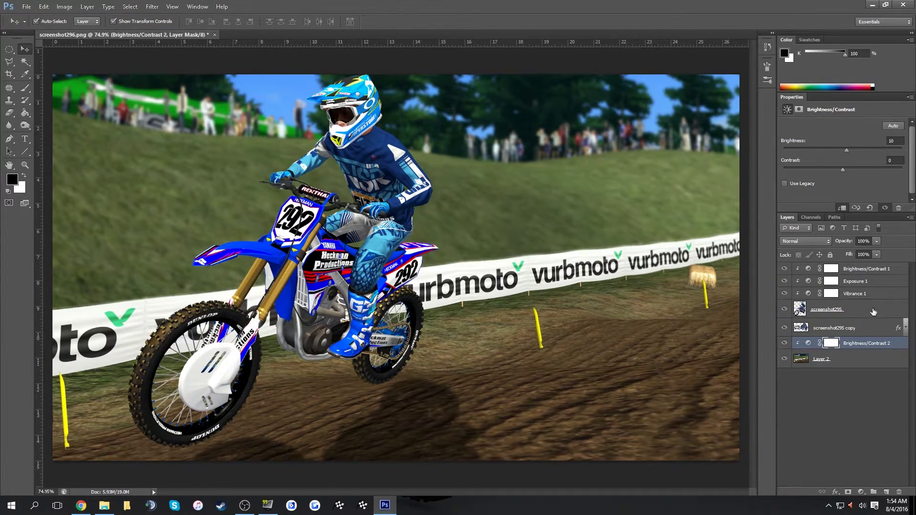
pyautogui.click(854, 361)
# - Add a Vibrance adjustment layer set to +10 for the background
pyautogui.click(861, 491)
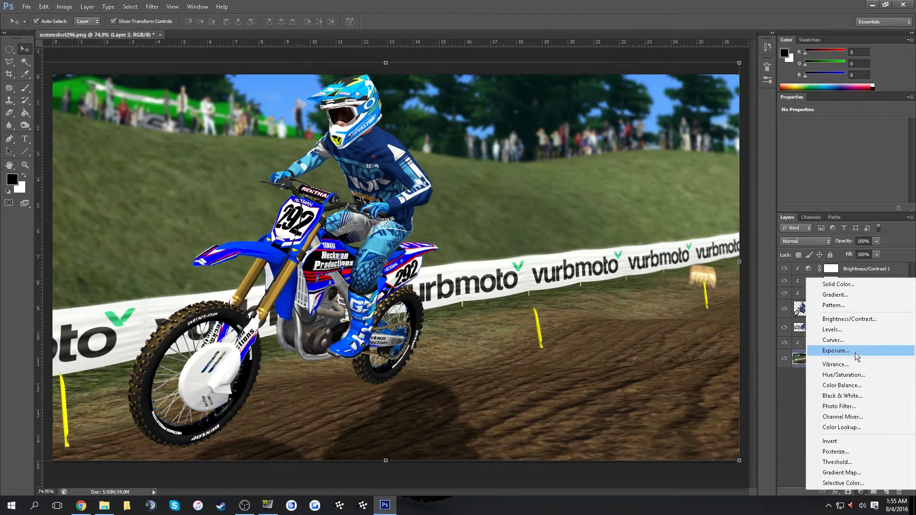
pyautogui.click(836, 364)
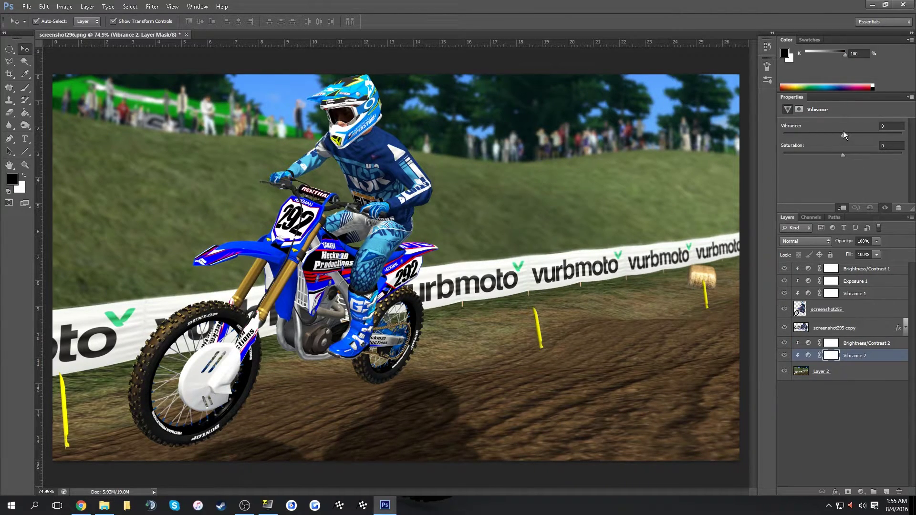
pyautogui.moveTo(860, 136); pyautogui.dragTo(840, 161)
pyautogui.click(842, 380)
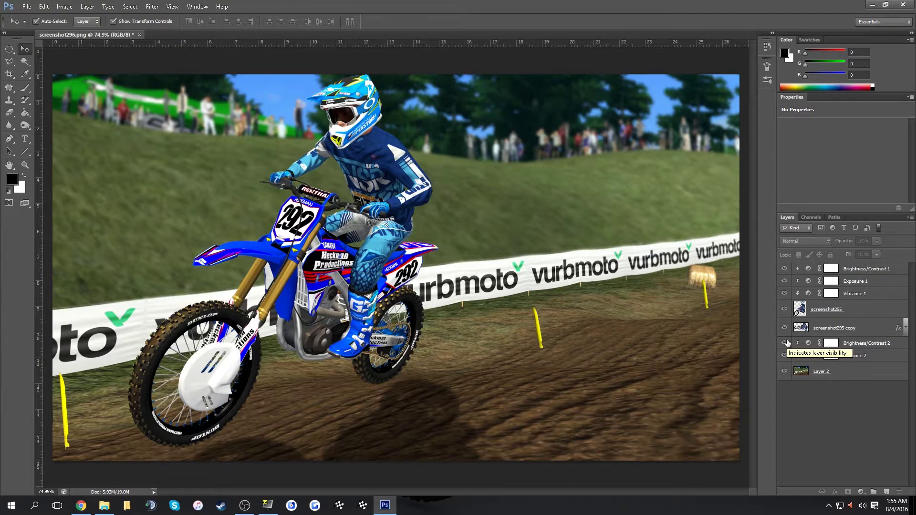
pyautogui.click(825, 377)
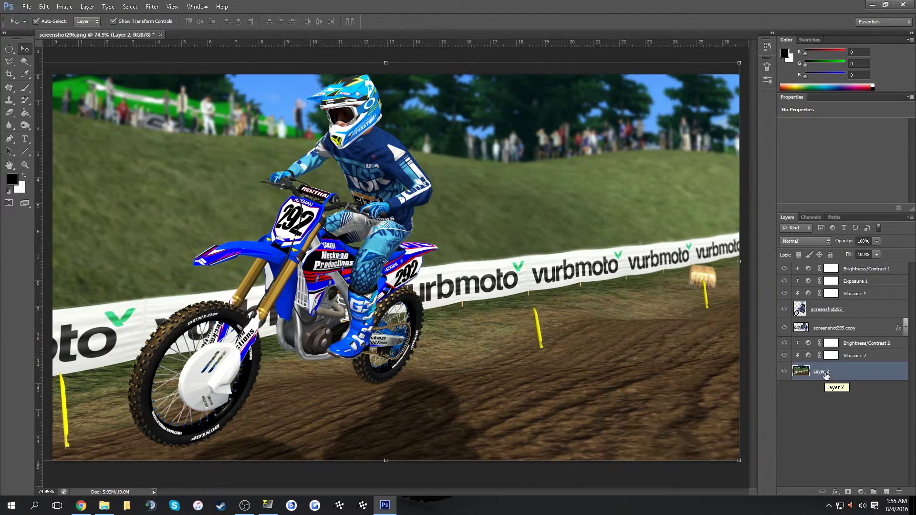
# - Merge all layers up to Brightness/Contrast 1 into a single layer
pyautogui.keyDown('shift'); pyautogui.click(864, 270); pyautogui.keyUp('shift')
pyautogui.rightClick(866, 271)
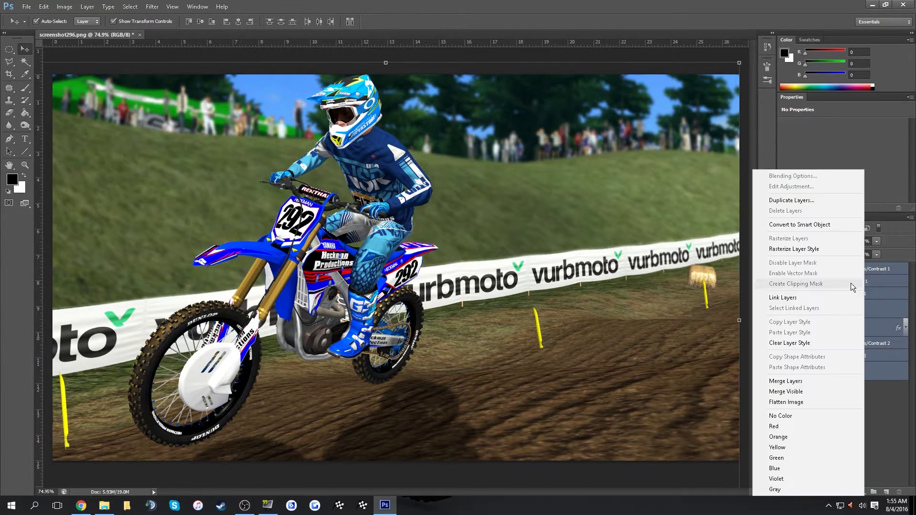
pyautogui.click(807, 381)
# - Apply Levels with the white input at 192 and gamma 0.98
pyautogui.click(65, 7)
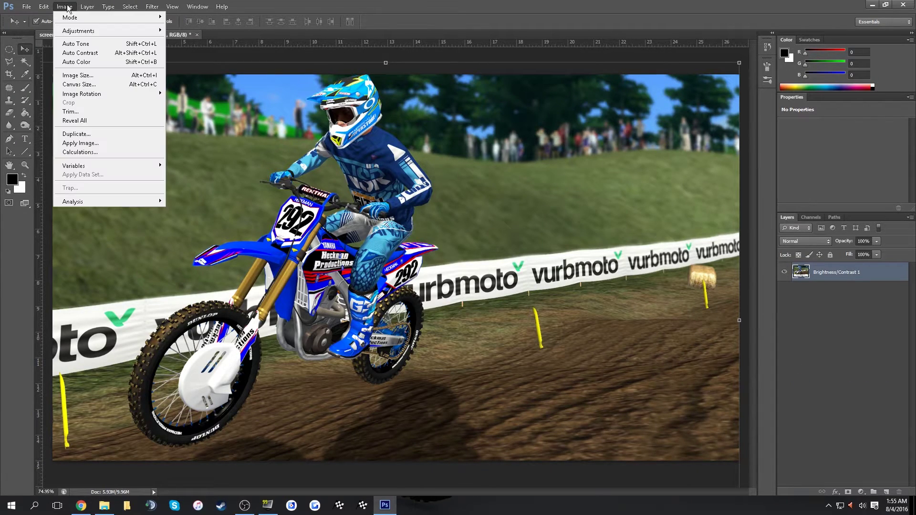
pyautogui.moveTo(81, 31)
pyautogui.click(186, 40)
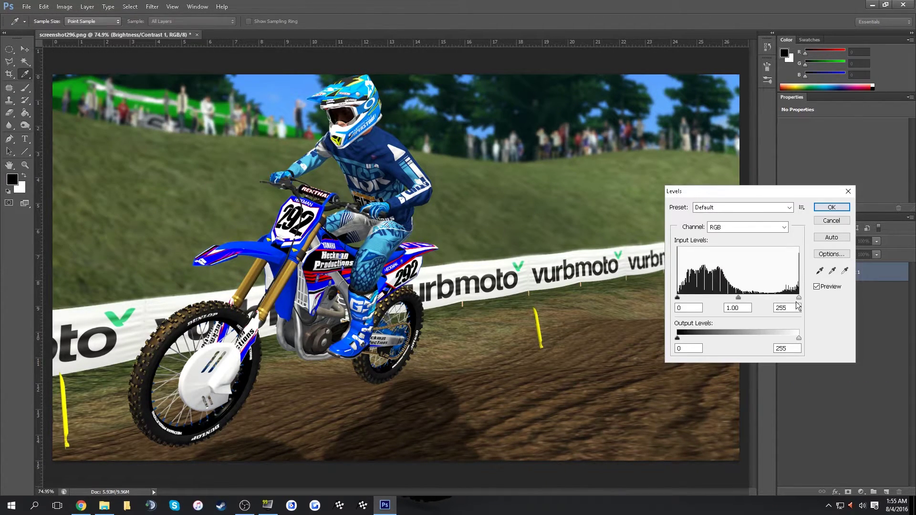
pyautogui.moveTo(800, 299)
pyautogui.mouseDown()
pyautogui.moveTo(747, 299)
pyautogui.moveTo(812, 300)
pyautogui.mouseUp()
pyautogui.moveTo(738, 297)
pyautogui.mouseDown()
pyautogui.moveTo(753, 299)
pyautogui.moveTo(716, 299)
pyautogui.moveTo(754, 299)
pyautogui.mouseUp()
pyautogui.write('.98')
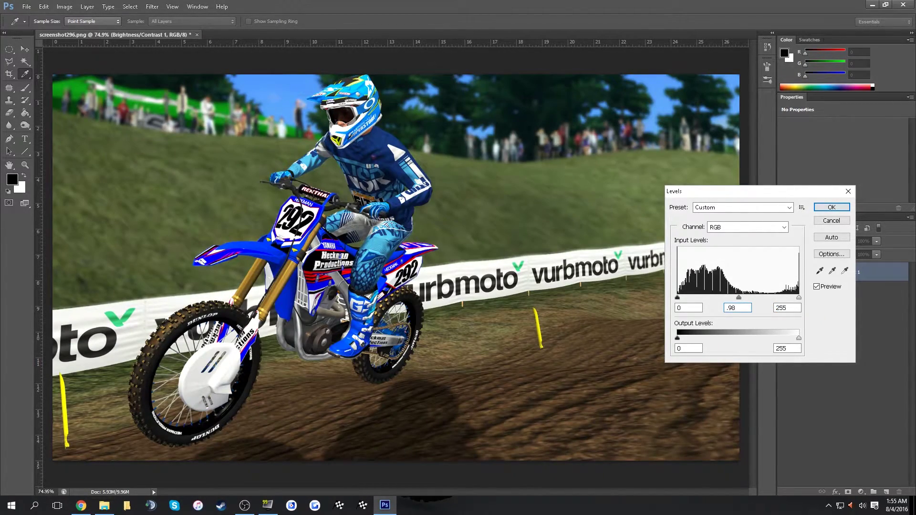
pyautogui.press('Return')
pyautogui.press('v')
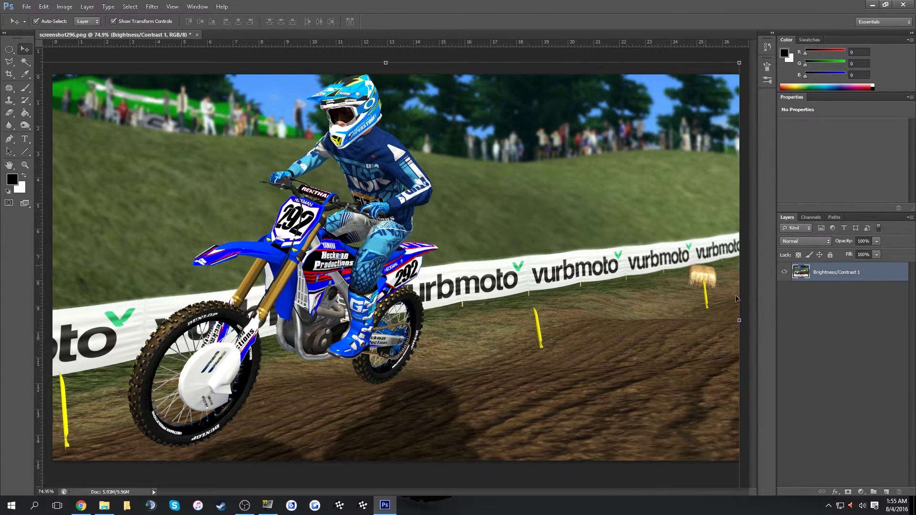
# - On a new Layer 1, fill a Polygonal Lasso triangle in the top-left corner with white
pyautogui.click(890, 490)
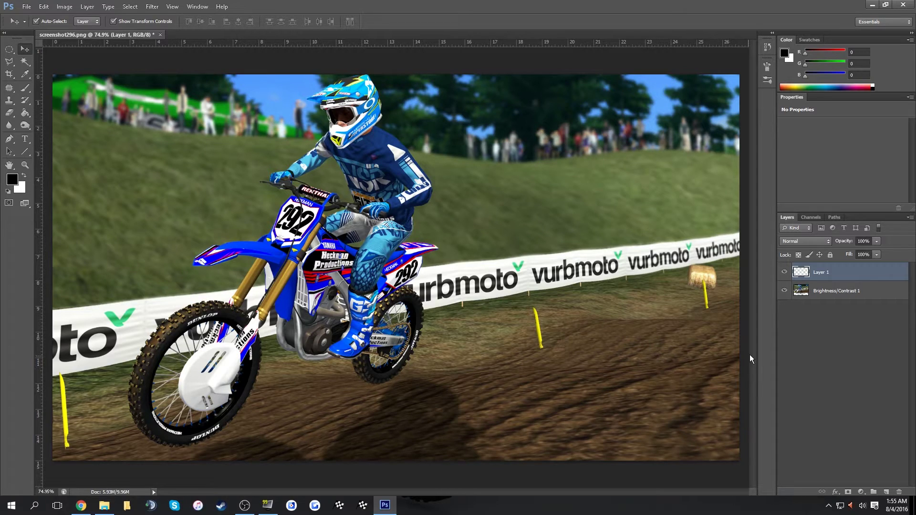
pyautogui.hotkey('ctrl', '-')
pyautogui.hotkey('ctrl', '-')
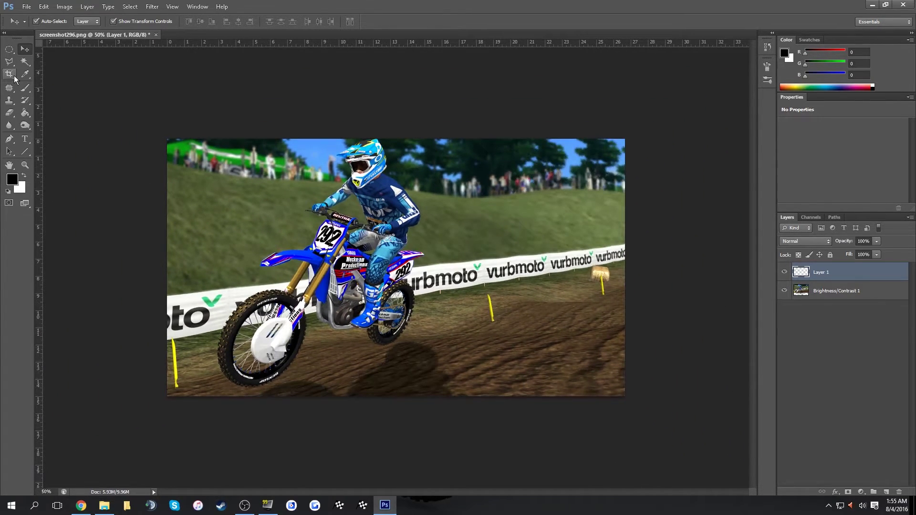
pyautogui.press('l')
pyautogui.click(24, 175)
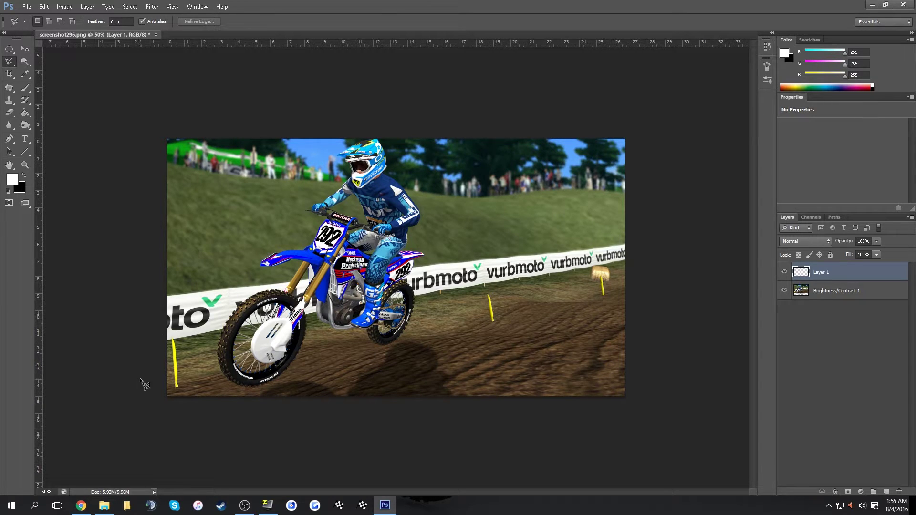
pyautogui.click(154, 355)
pyautogui.click(365, 102)
pyautogui.click(116, 102)
pyautogui.click(155, 354)
pyautogui.click(25, 113)
pyautogui.click(204, 164)
pyautogui.hotkey('ctrl', 'd')
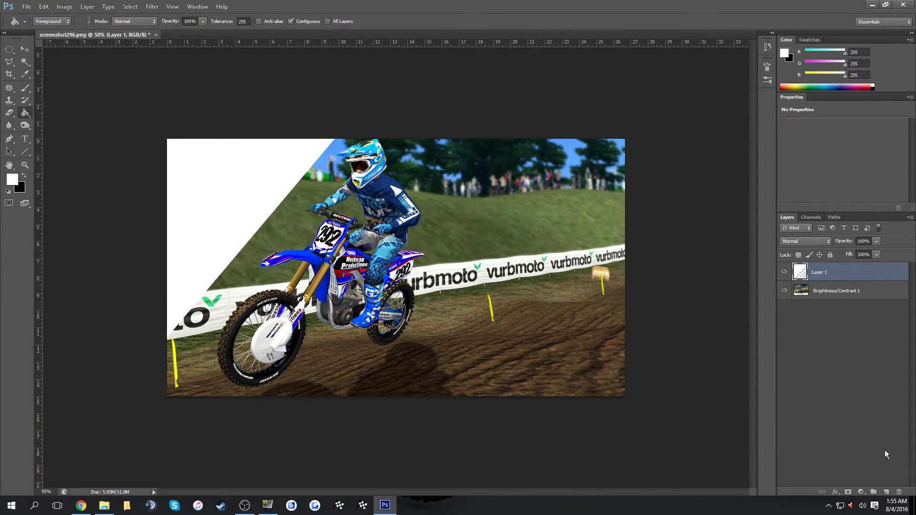
# - Add a new Layer 2 and start a lasso triangle below the bike's rear
pyautogui.click(886, 492)
pyautogui.click(9, 61)
pyautogui.click(333, 422)
# - Complete the lower-right triangle selection and fill it with black
pyautogui.click(705, 175)
pyautogui.click(687, 459)
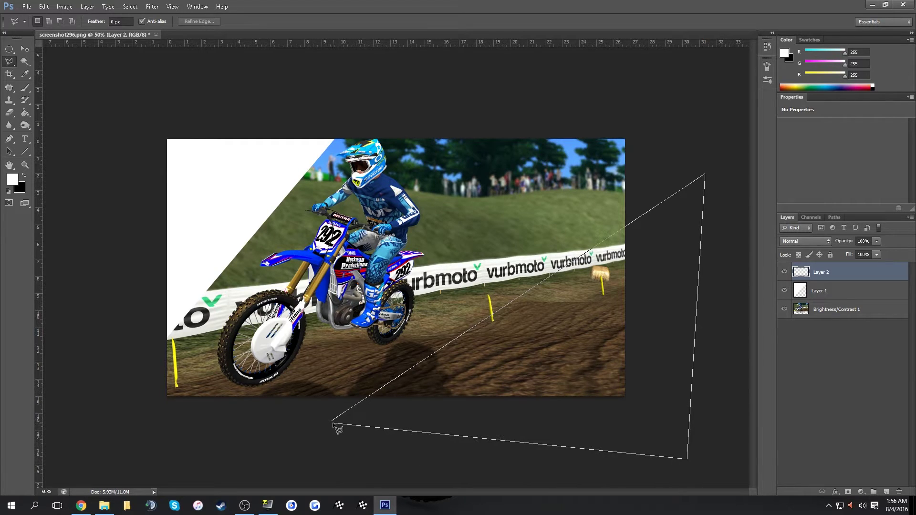
pyautogui.click(334, 423)
pyautogui.click(26, 177)
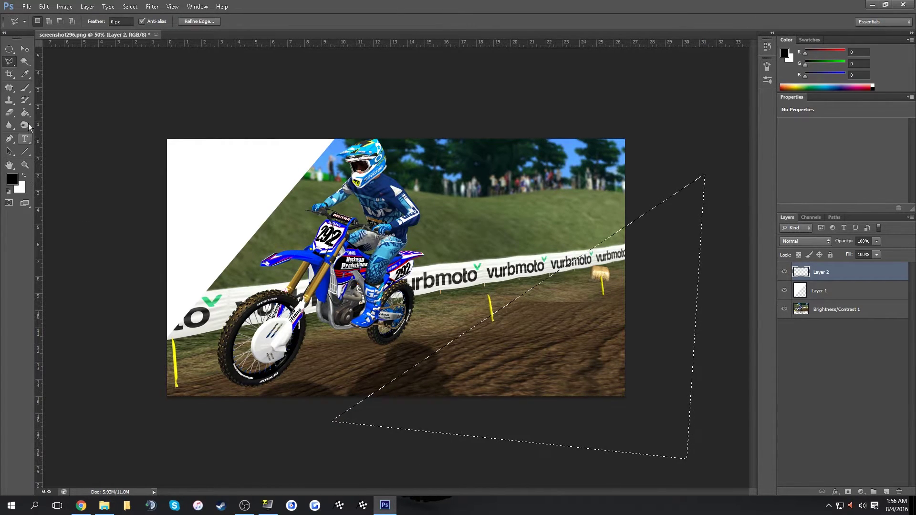
pyautogui.click(25, 113)
pyautogui.click(544, 348)
pyautogui.hotkey('ctrl', 'd')
# - Blur the black triangle with Gaussian Blur radius 168.9, then reapply it to Layer 1
pyautogui.click(150, 6)
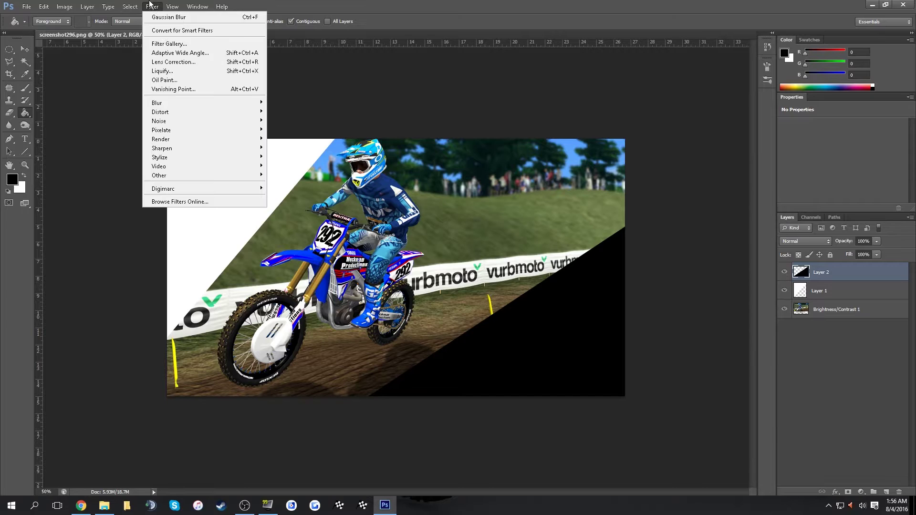
pyautogui.moveTo(229, 112)
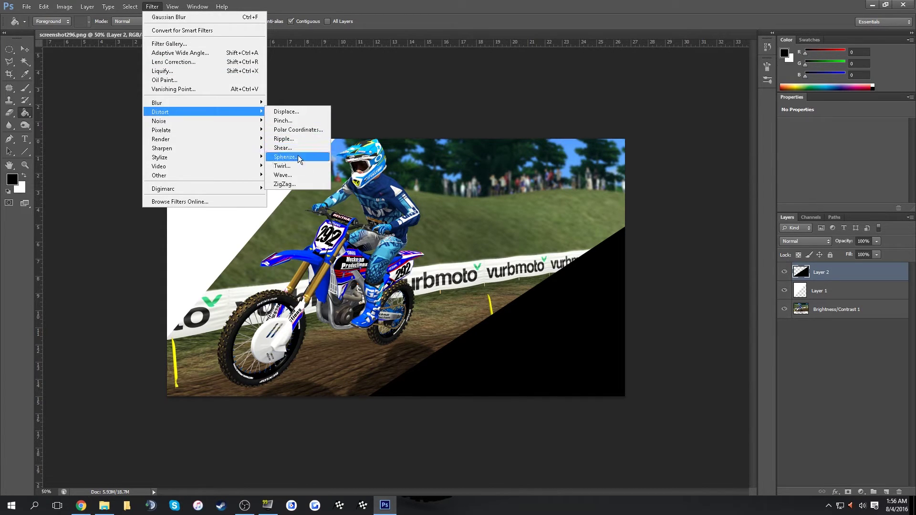
pyautogui.moveTo(205, 102)
pyautogui.click(292, 172)
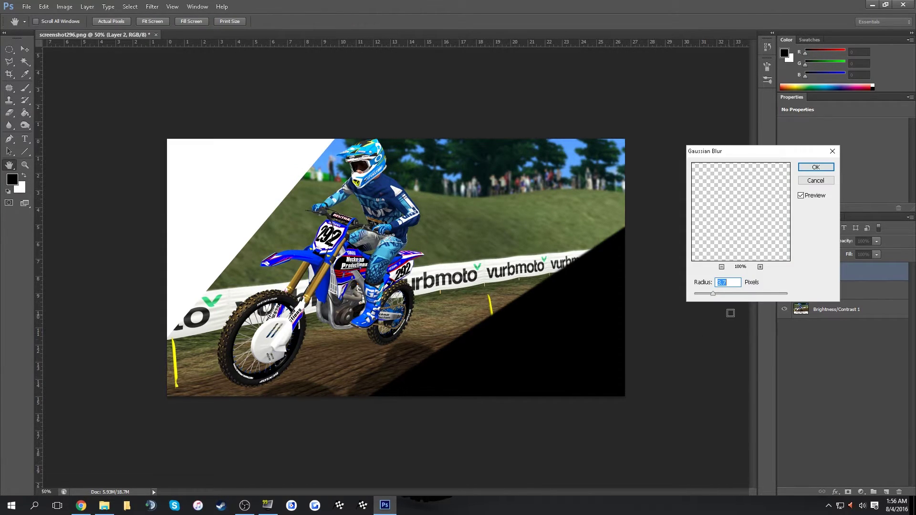
pyautogui.moveTo(757, 293); pyautogui.dragTo(765, 294)
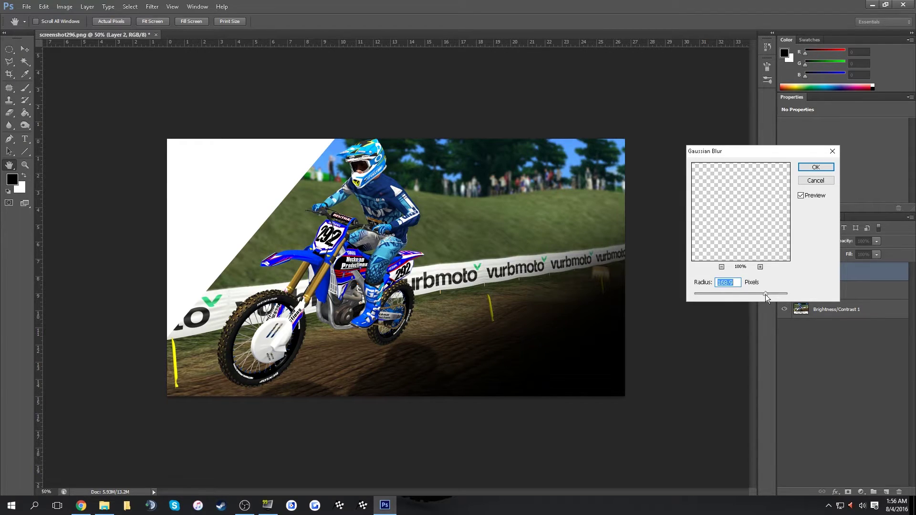
pyautogui.click(817, 168)
pyautogui.click(838, 291)
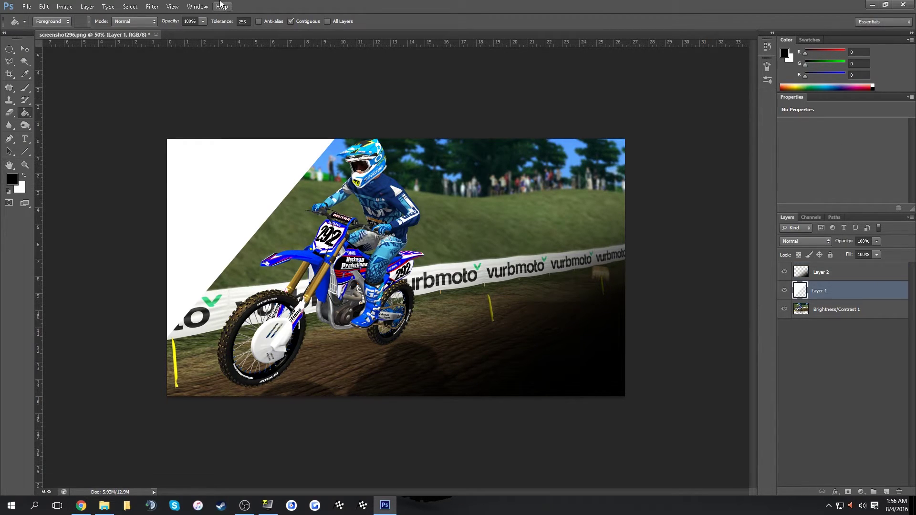
pyautogui.click(152, 6)
pyautogui.click(164, 17)
# - Lower the opacity of Layer 2 and Layer 1
pyautogui.click(25, 49)
pyautogui.click(832, 272)
pyautogui.click(876, 241)
pyautogui.moveTo(863, 251); pyautogui.dragTo(844, 250)
pyautogui.click(854, 290)
pyautogui.click(876, 242)
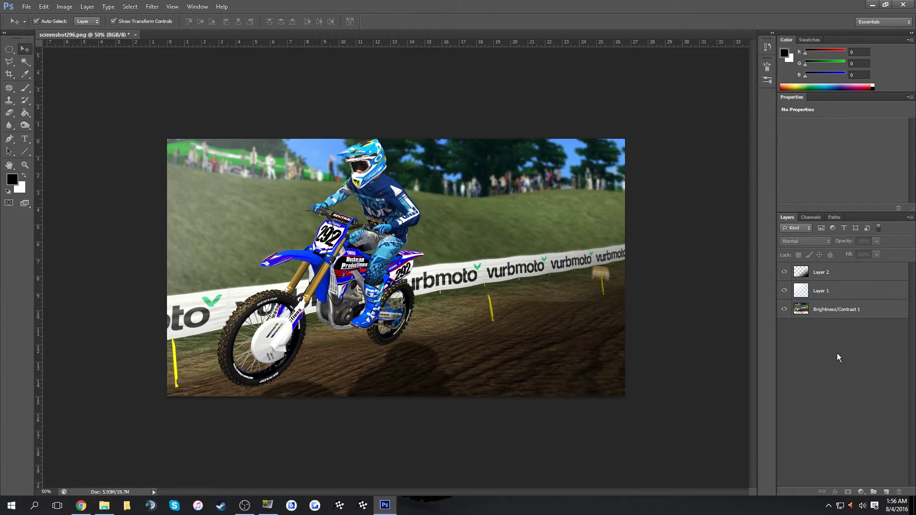
# - Select the Eraser with 45% hardness
pyautogui.click(9, 113)
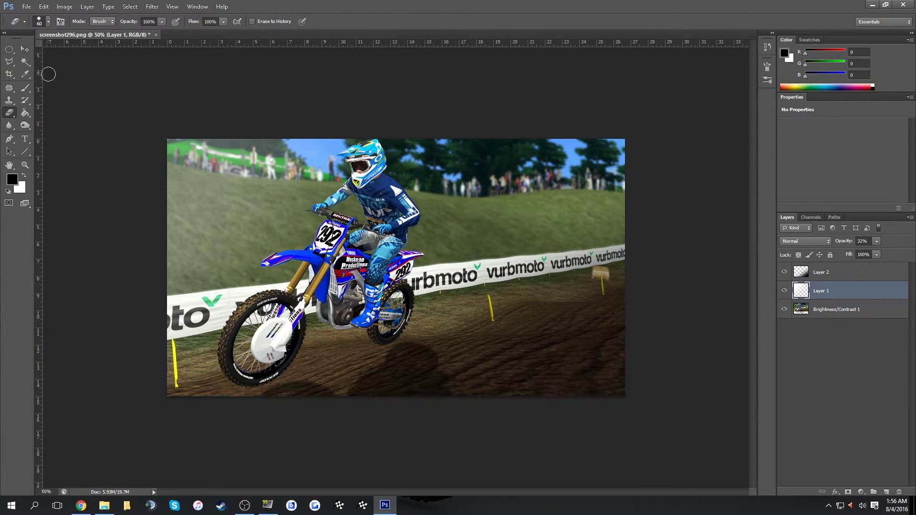
pyautogui.click(49, 21)
pyautogui.click(55, 75)
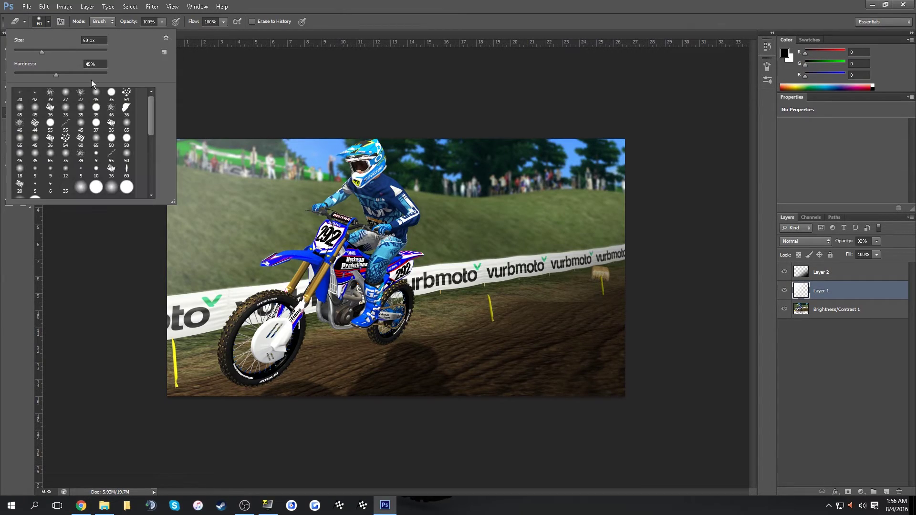
pyautogui.click(848, 367)
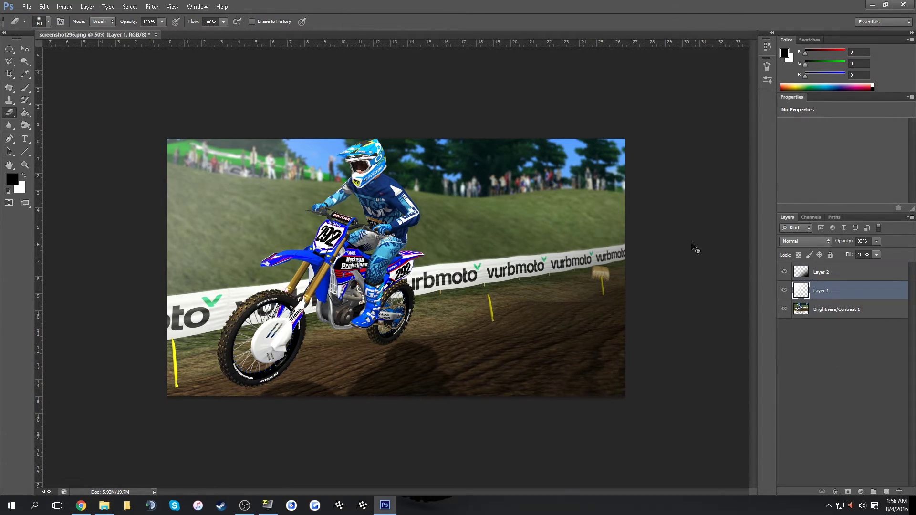
# - Zoom in and erase Layer 1's haze around the rider's helmet with brush sizes 9–25
pyautogui.hotkey('ctrl', '+')
pyautogui.hotkey('ctrl', '+')
pyautogui.hotkey('ctrl', '+')
pyautogui.scroll(5, 288, 189)
pyautogui.hotkey('ctrl', '+')
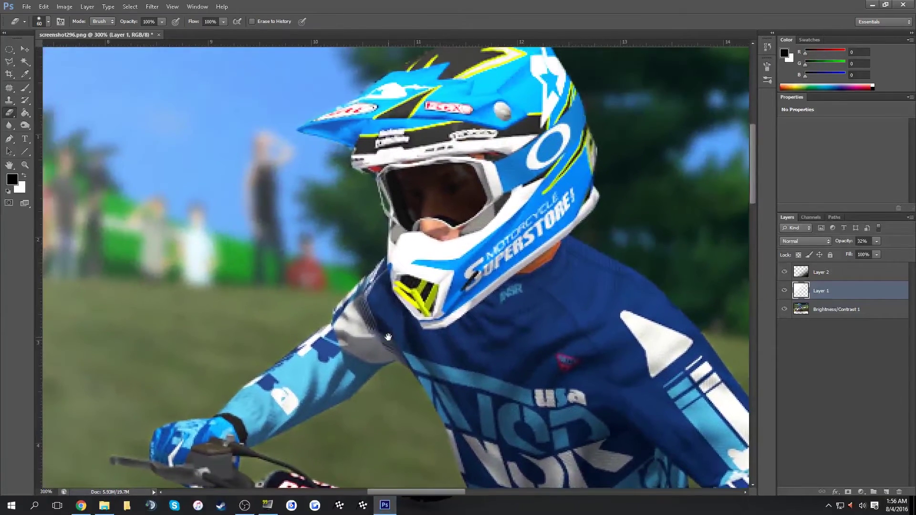
pyautogui.press('[')
pyautogui.press('[')
pyautogui.press('[')
pyautogui.press('[')
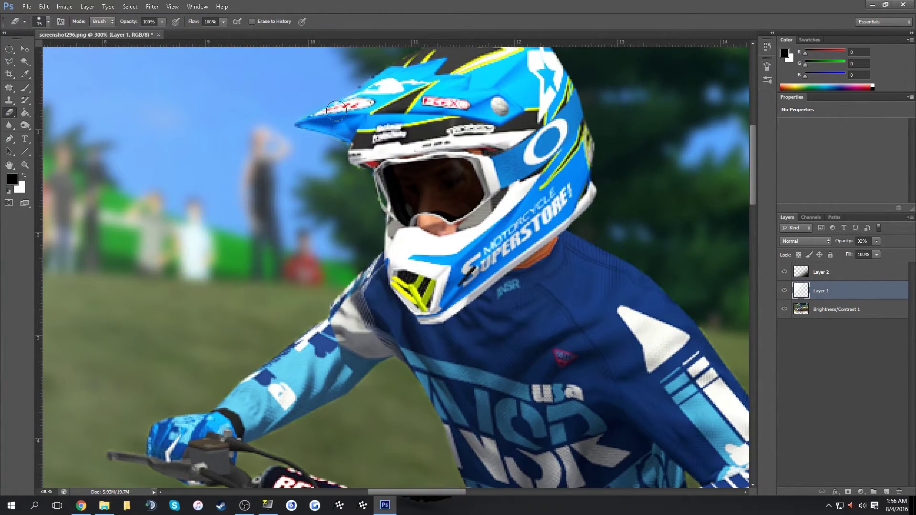
pyautogui.press('[')
pyautogui.press(']')
pyautogui.press(']')
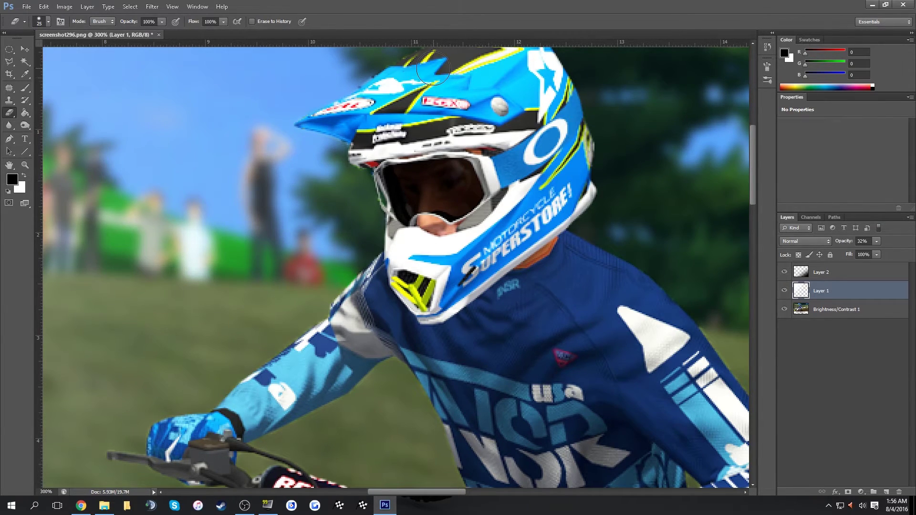
pyautogui.scroll(2, 443, 170)
pyautogui.press('[')
pyautogui.press('[')
pyautogui.press('[')
pyautogui.press('[')
pyautogui.hotkey('ctrl', '0')
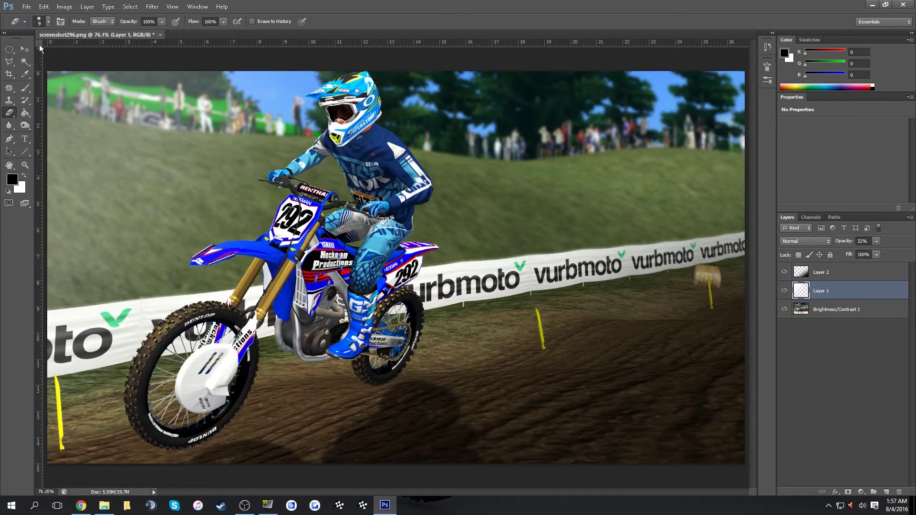
# - Paste the logo, scale it to 15% width and height, and move it bottom right
pyautogui.click(25, 49)
pyautogui.hotkey('ctrl', 'v')
pyautogui.hotkey('ctrl', 't')
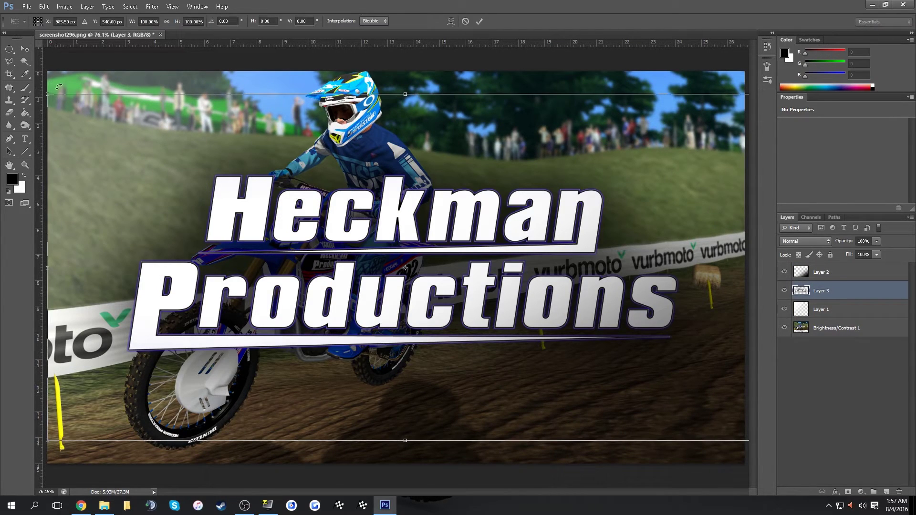
pyautogui.click(157, 22)
pyautogui.write('15')
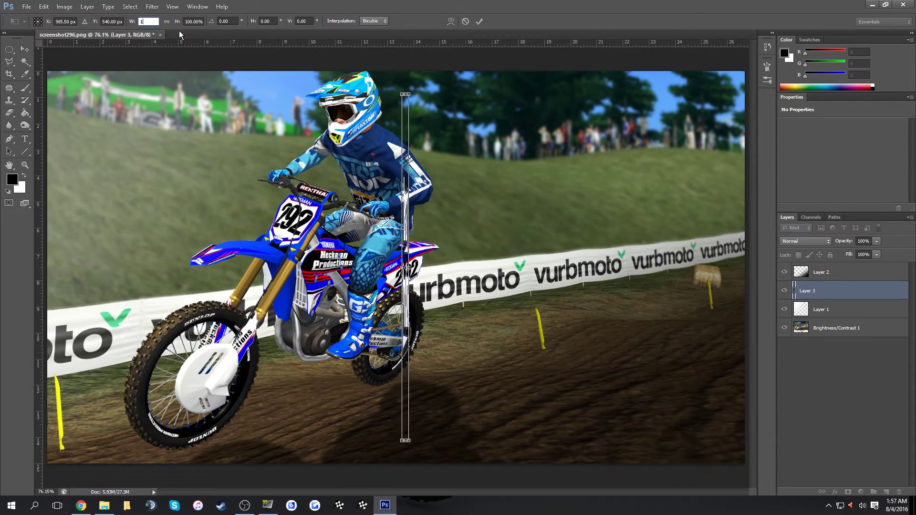
pyautogui.click(186, 21)
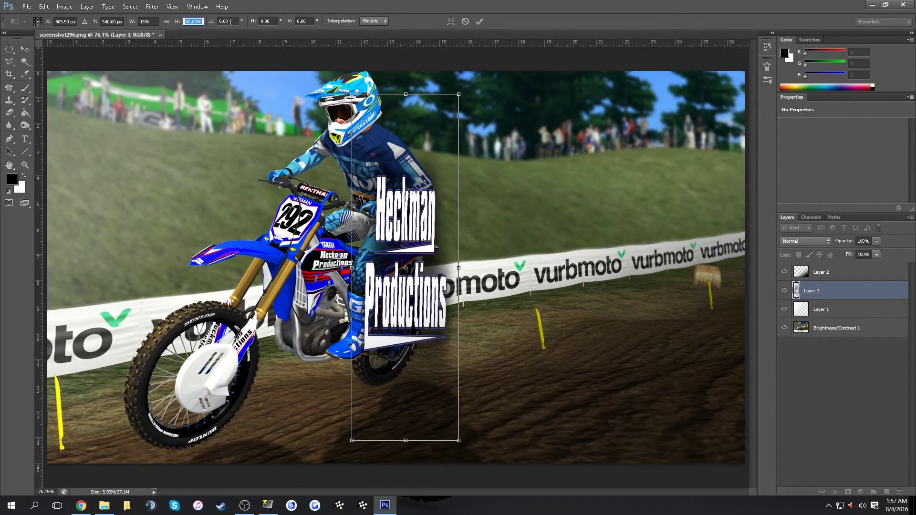
pyautogui.write('15')
pyautogui.click(478, 22)
pyautogui.moveTo(435, 274); pyautogui.dragTo(720, 448)
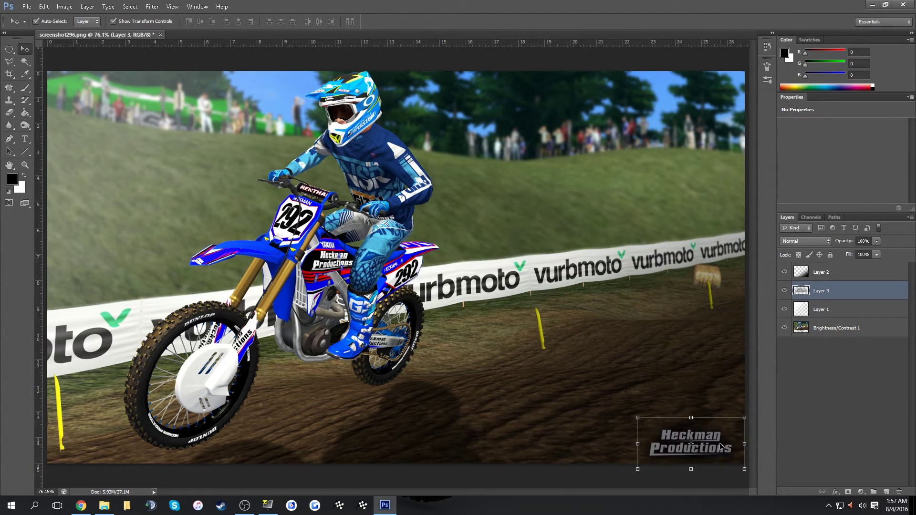
# - Set Layer 2's opacity to 56%
pyautogui.click(720, 446)
pyautogui.press('5')
pyautogui.press('6')
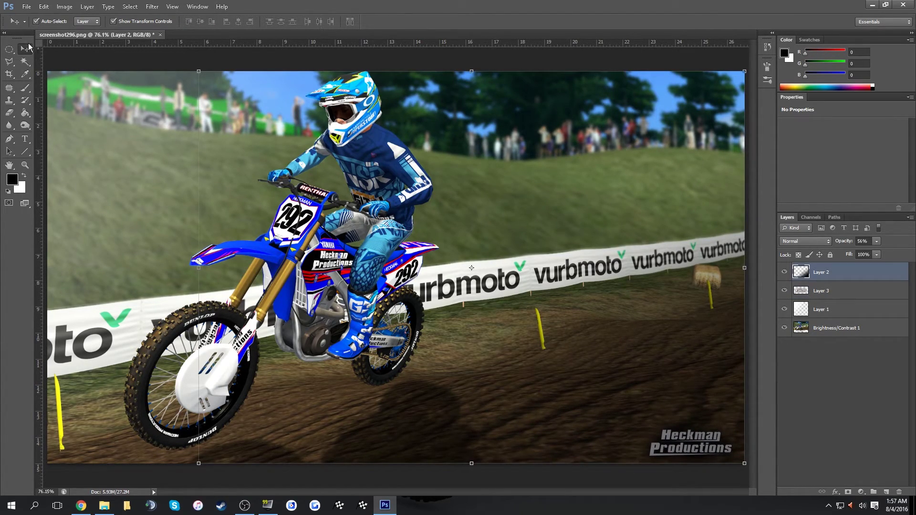
# - Nudge the logo up, move Layer 3 above Layer 2, and set its opacity to 75%
pyautogui.click(848, 293)
pyautogui.moveTo(729, 442); pyautogui.dragTo(729, 436)
pyautogui.moveTo(838, 294); pyautogui.dragTo(865, 265)
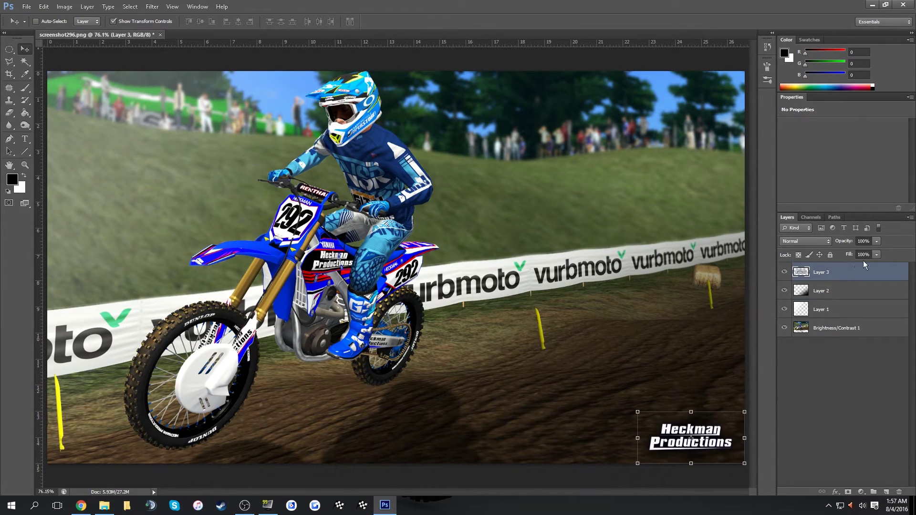
pyautogui.click(869, 242)
pyautogui.write('75')
pyautogui.press('Return')
pyautogui.click(858, 462)
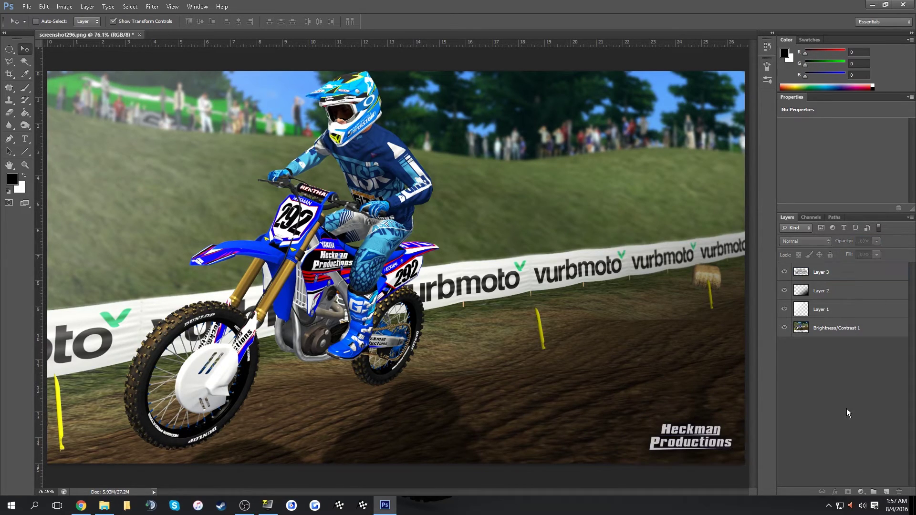